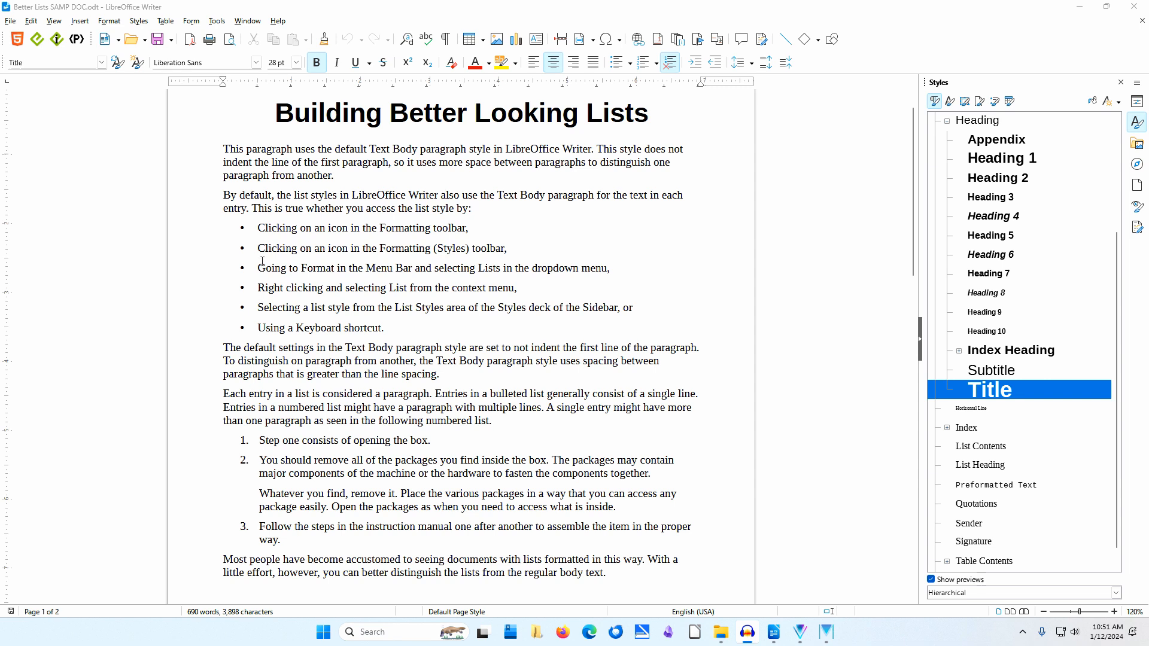
- Check which paragraph style the second body paragraph, the first bulleted entry and the second numbered entry use on page 1
{"action": "left_click", "coordinate": [261, 195]}
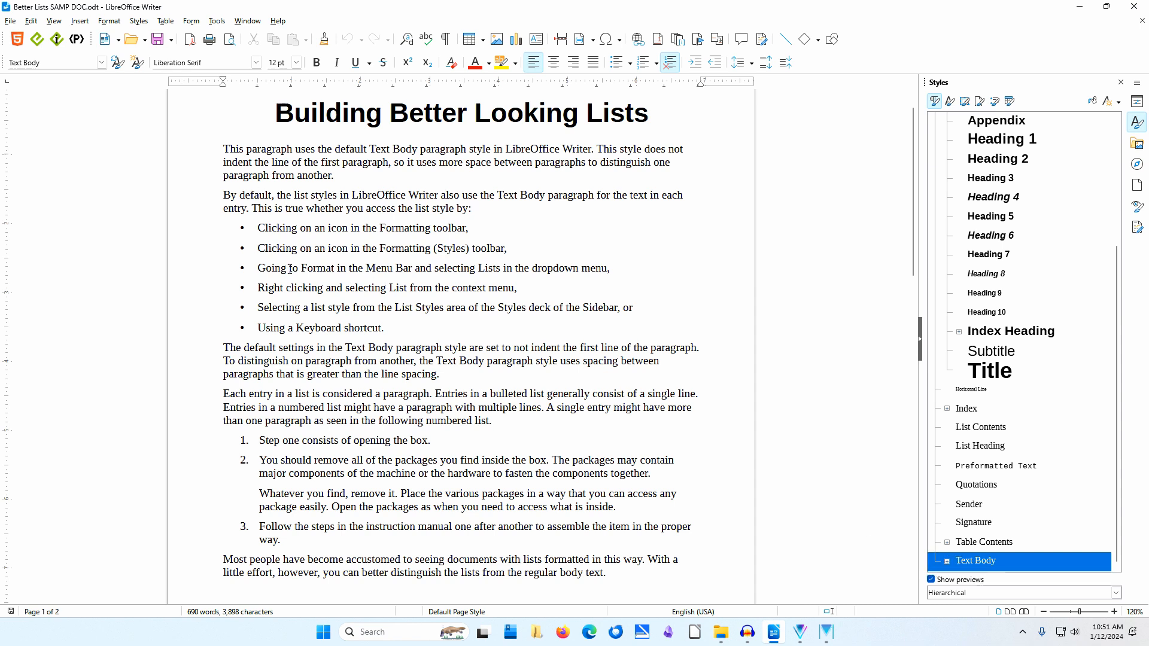
{"action": "left_click", "coordinate": [283, 227]}
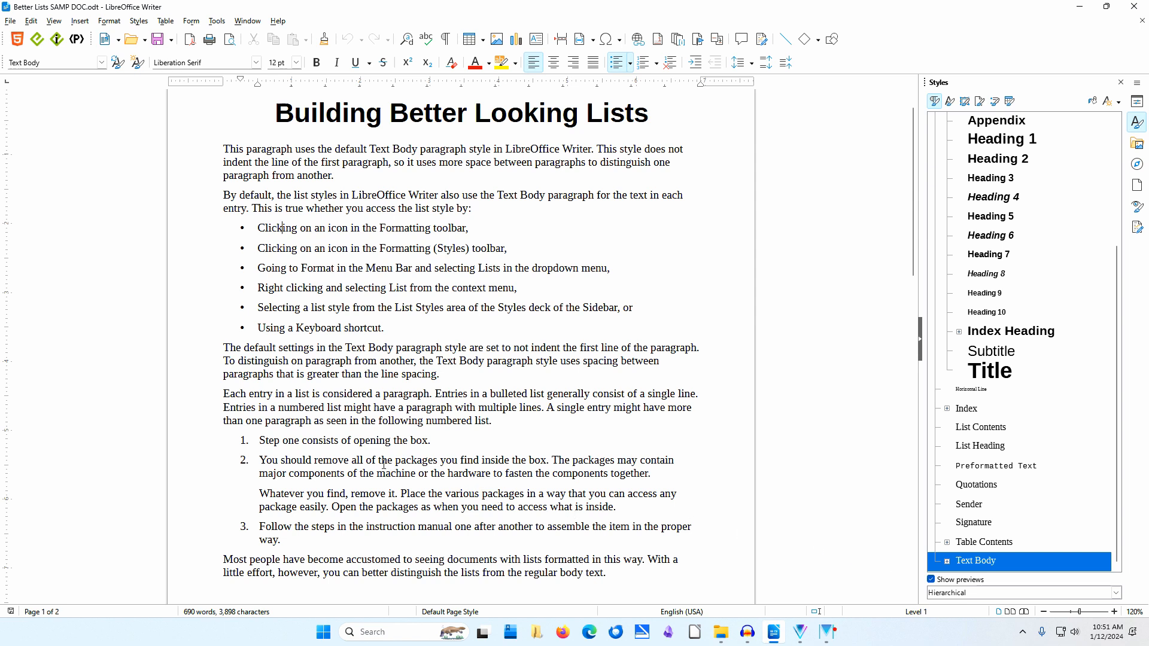
{"action": "left_click", "coordinate": [298, 458]}
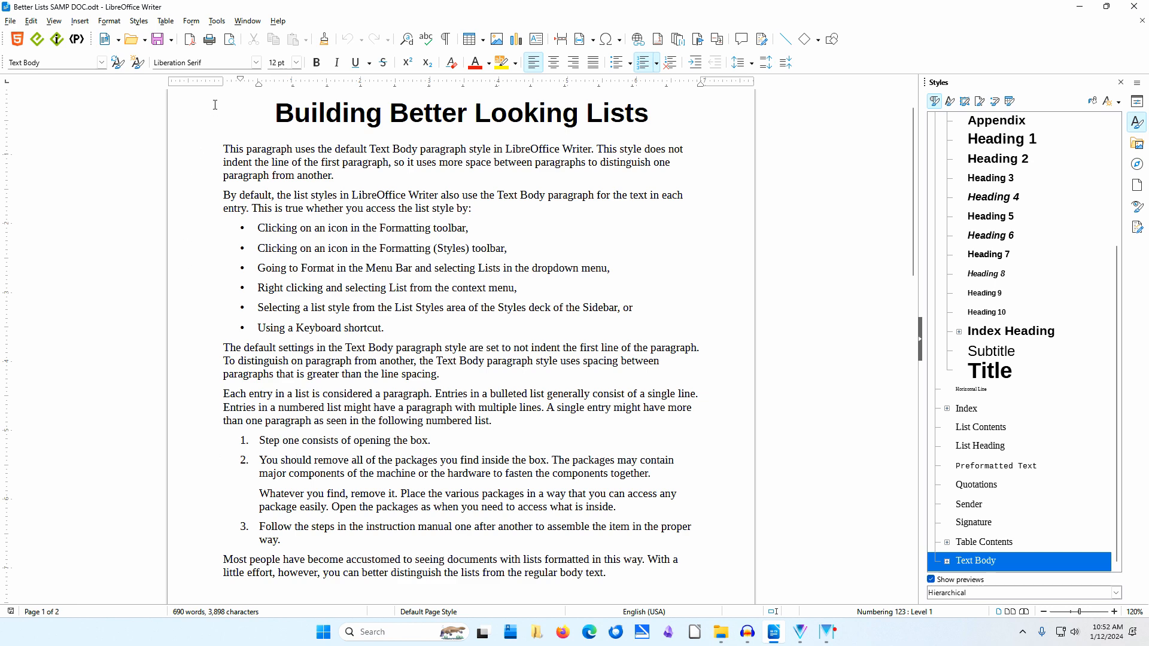
- Compare the two pages in the print preview, close it and go to the second page
{"action": "left_click", "coordinate": [229, 41]}
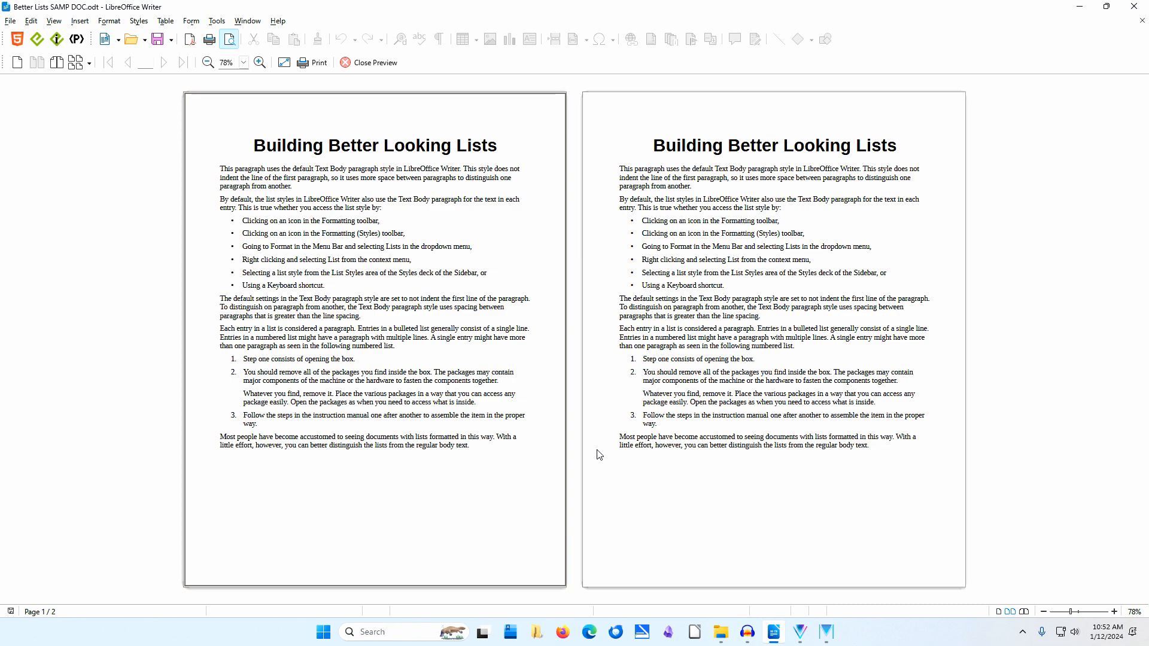
{"action": "left_click", "coordinate": [390, 65]}
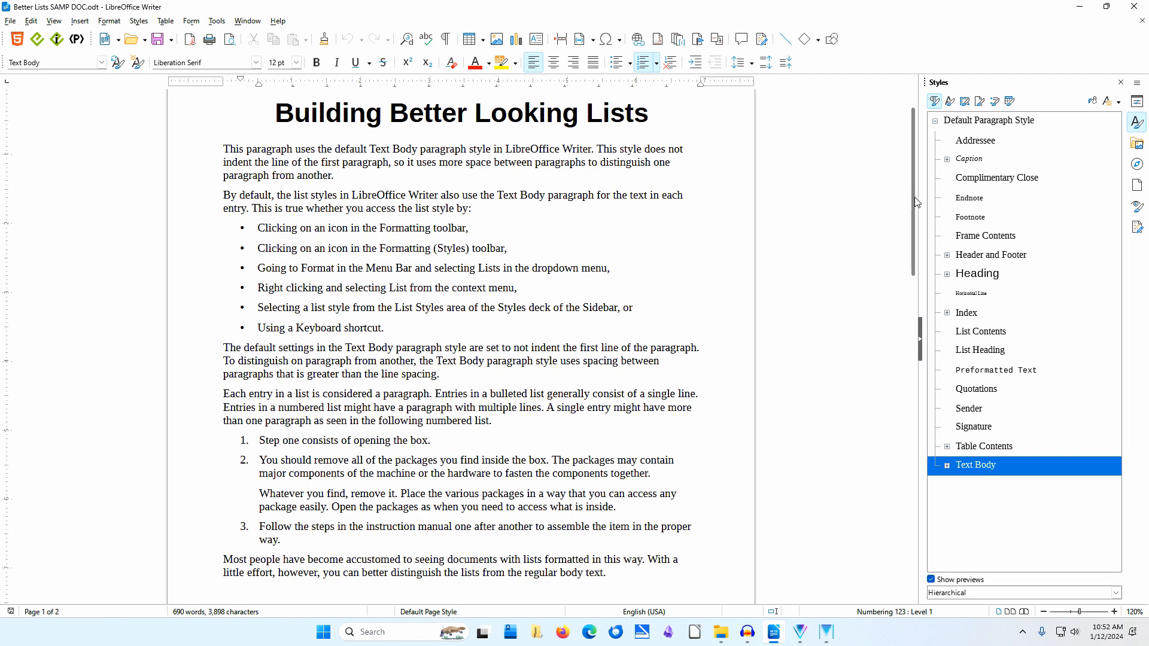
{"action": "left_click_drag", "start_coordinate": [914, 197], "coordinate": [912, 455]}
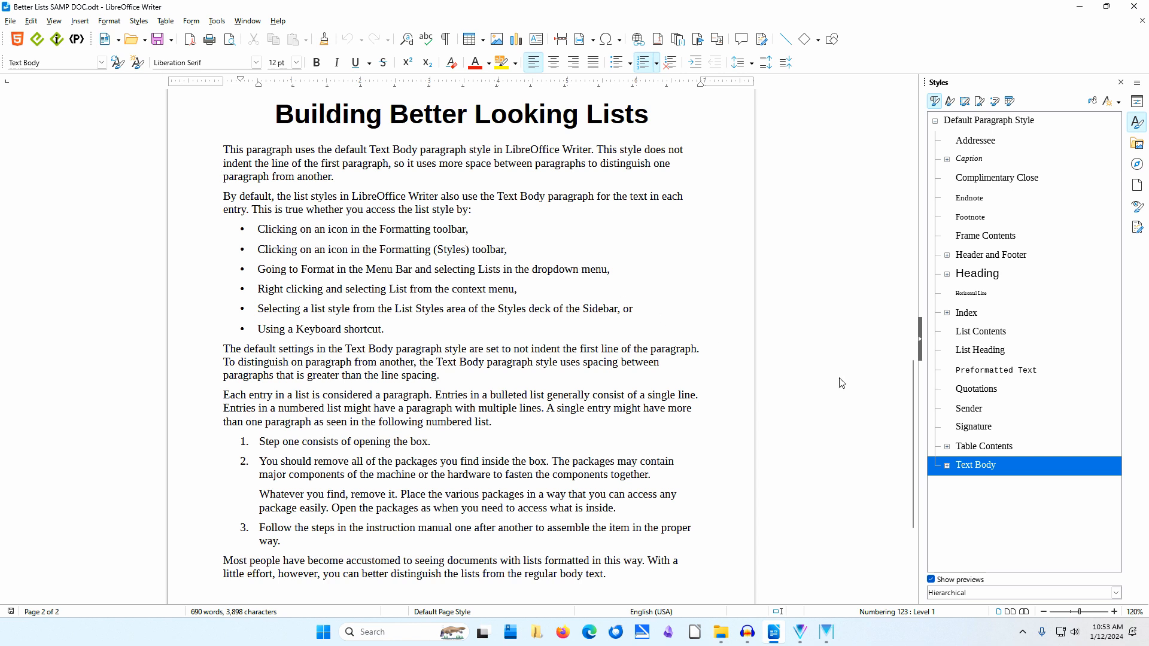
- Review the indents and spacing of the Text Body paragraph style without changing anything
{"action": "right_click", "coordinate": [1033, 464]}
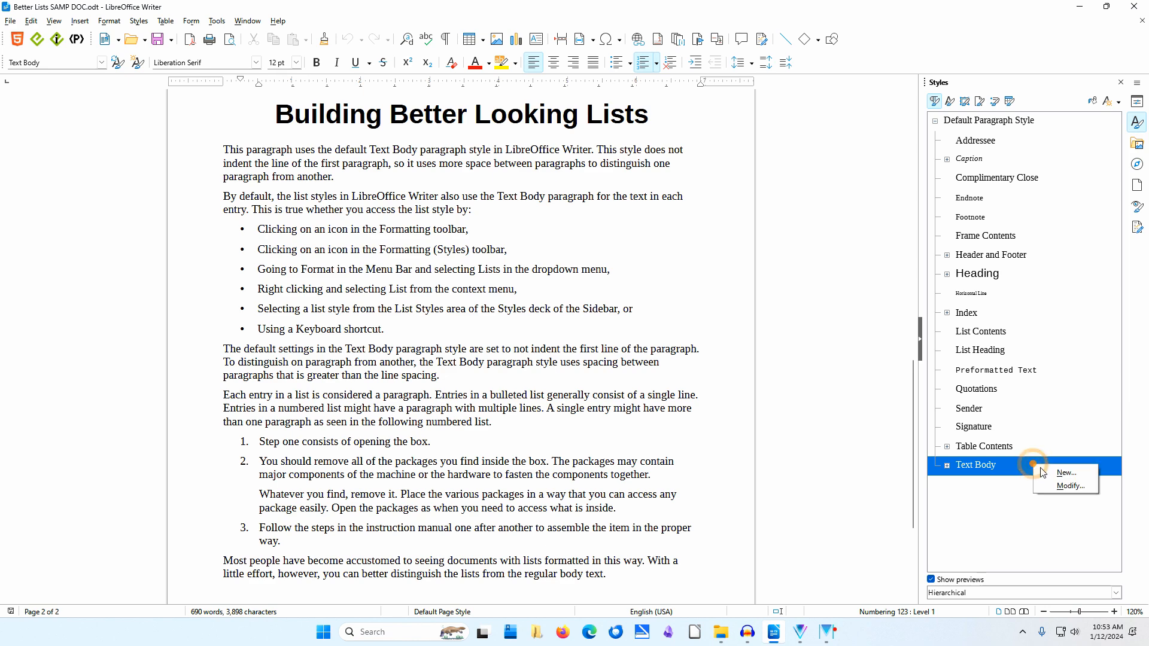
{"action": "left_click", "coordinate": [1070, 485]}
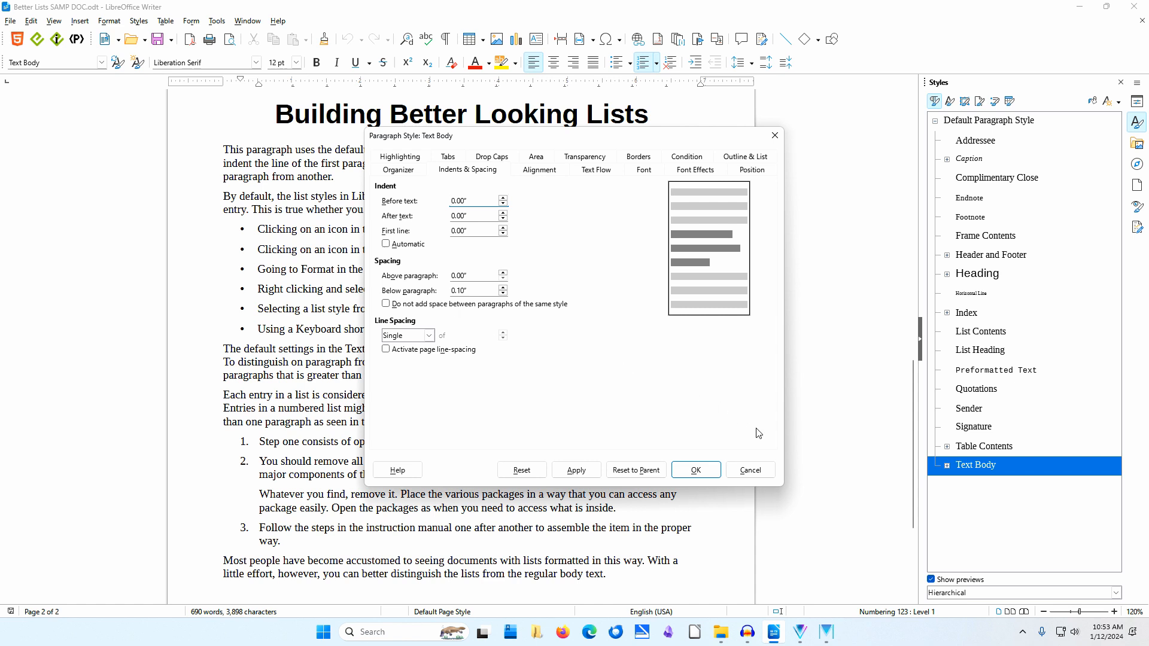
{"action": "left_click", "coordinate": [759, 470]}
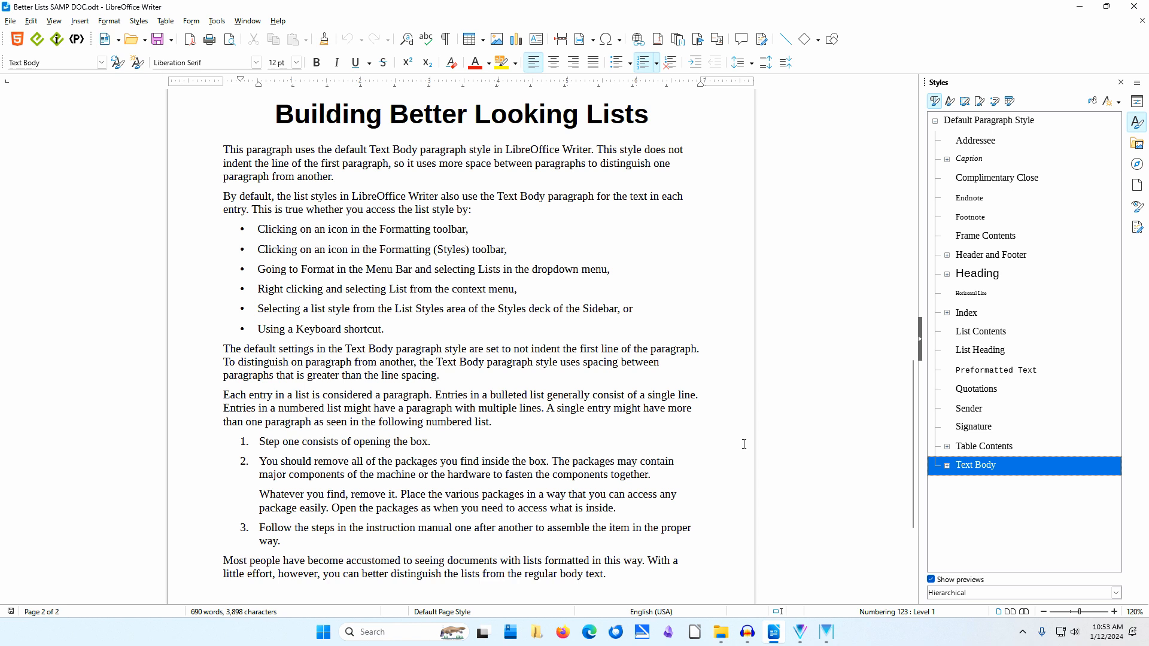
- Apply the _M Text Body paragraph style to all the text below the title on page 2, including both lists
{"action": "left_click", "coordinate": [946, 465]}
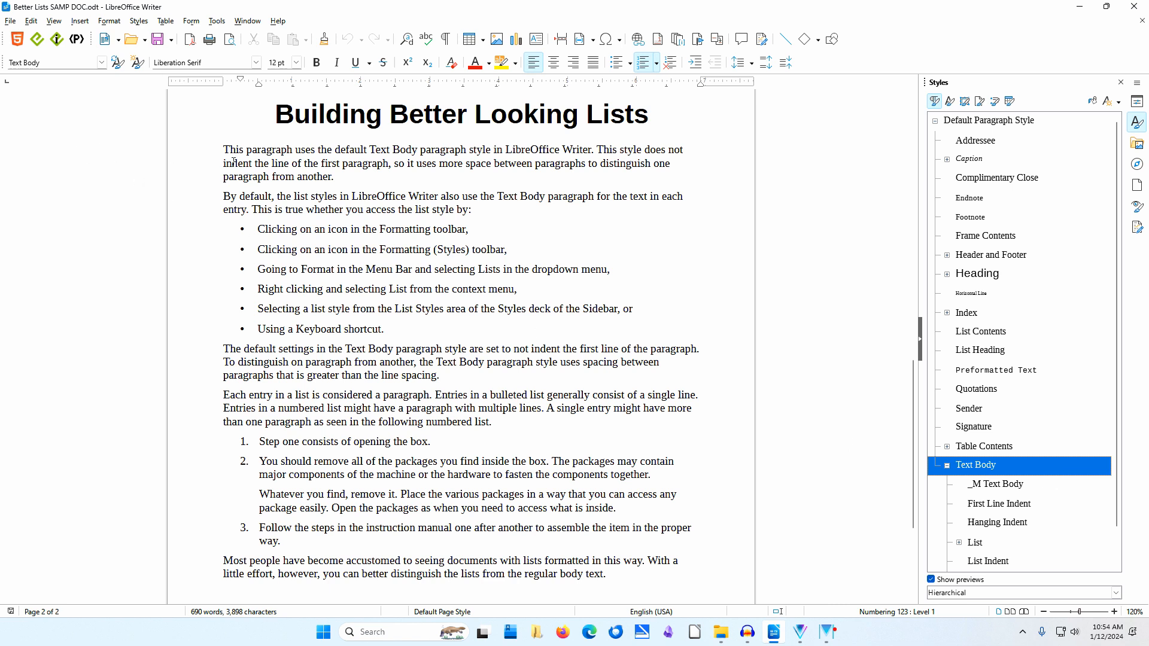
{"action": "left_click_drag", "start_coordinate": [219, 149], "coordinate": [628, 573]}
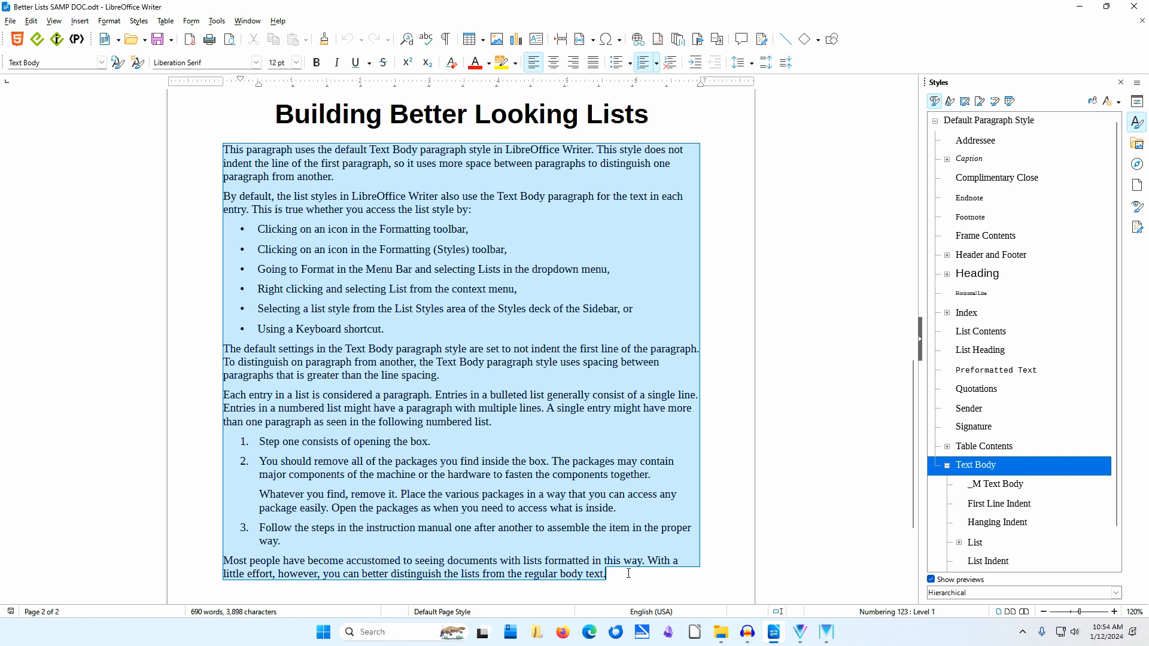
{"action": "double_click", "coordinate": [1009, 489]}
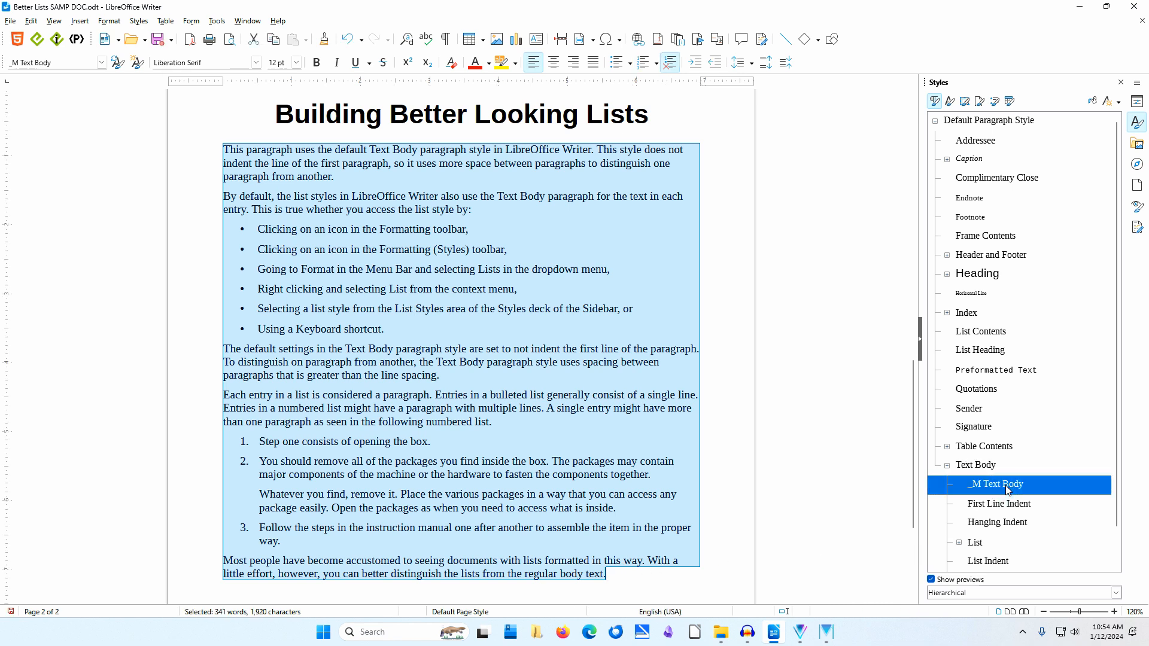
{"action": "left_click", "coordinate": [201, 161]}
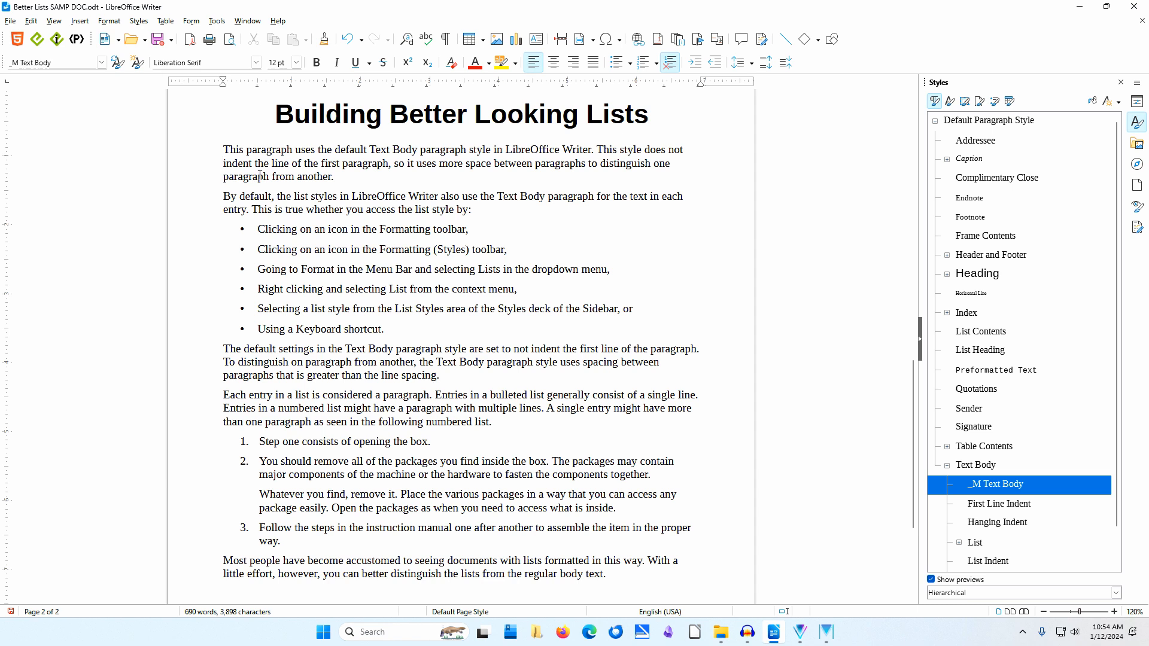
- Check the paragraph style of the first body paragraph, the first bullet and the second numbered entry on page 2
{"action": "left_click", "coordinate": [266, 150]}
{"action": "left_click", "coordinate": [279, 230]}
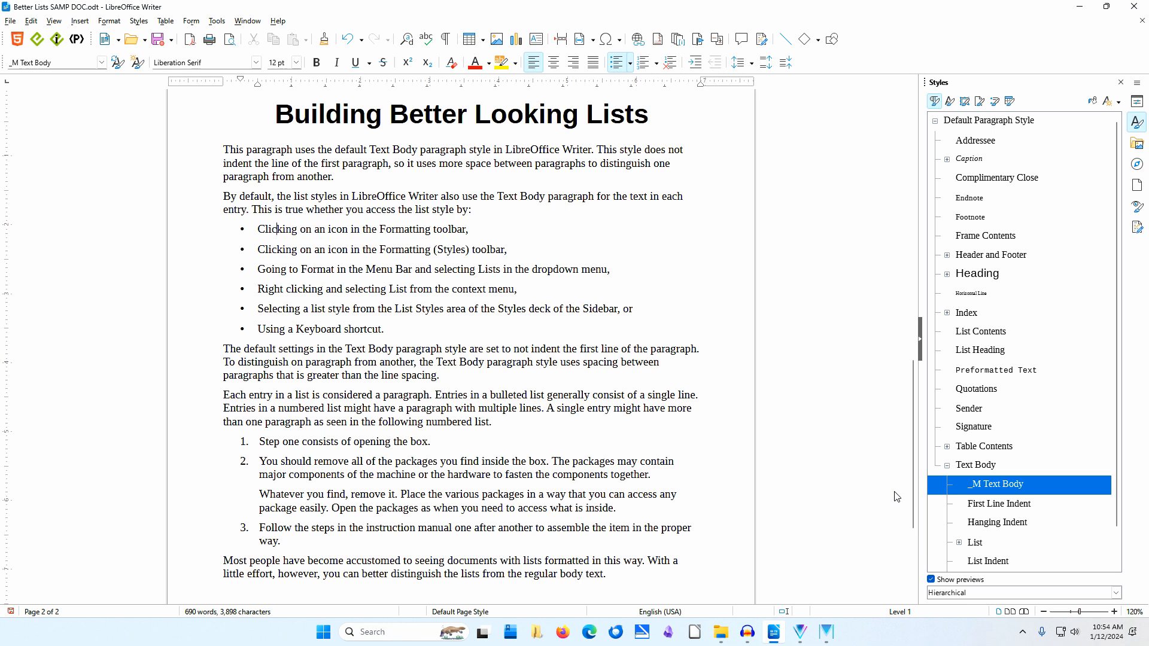
{"action": "left_click", "coordinate": [335, 465]}
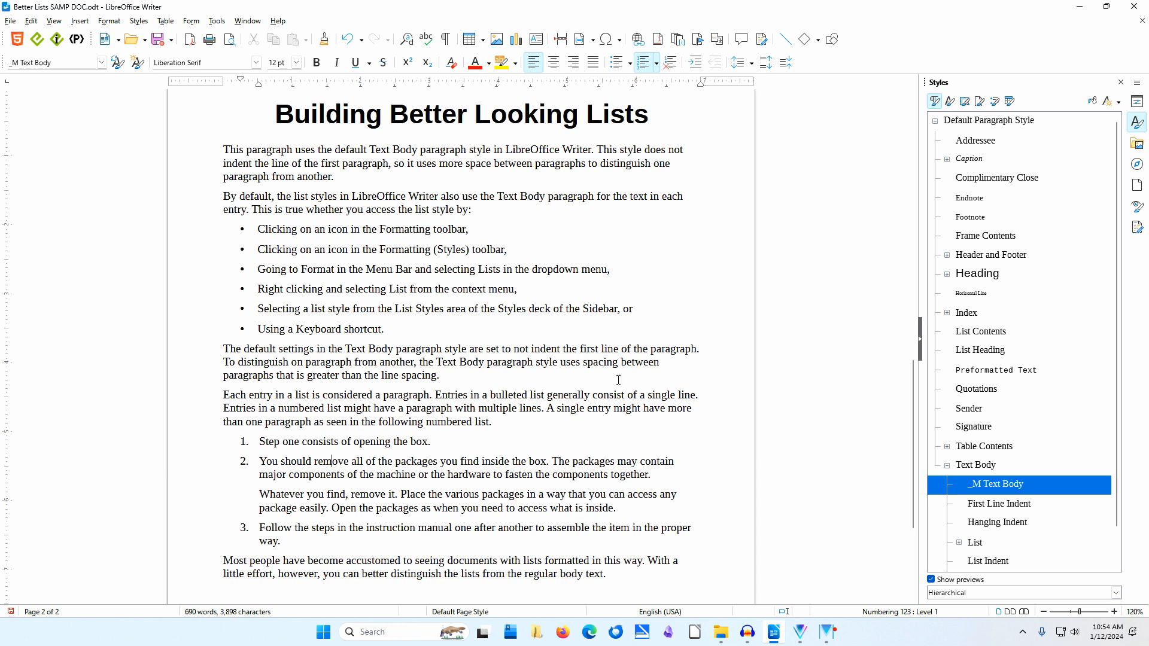
{"action": "left_click", "coordinate": [286, 226]}
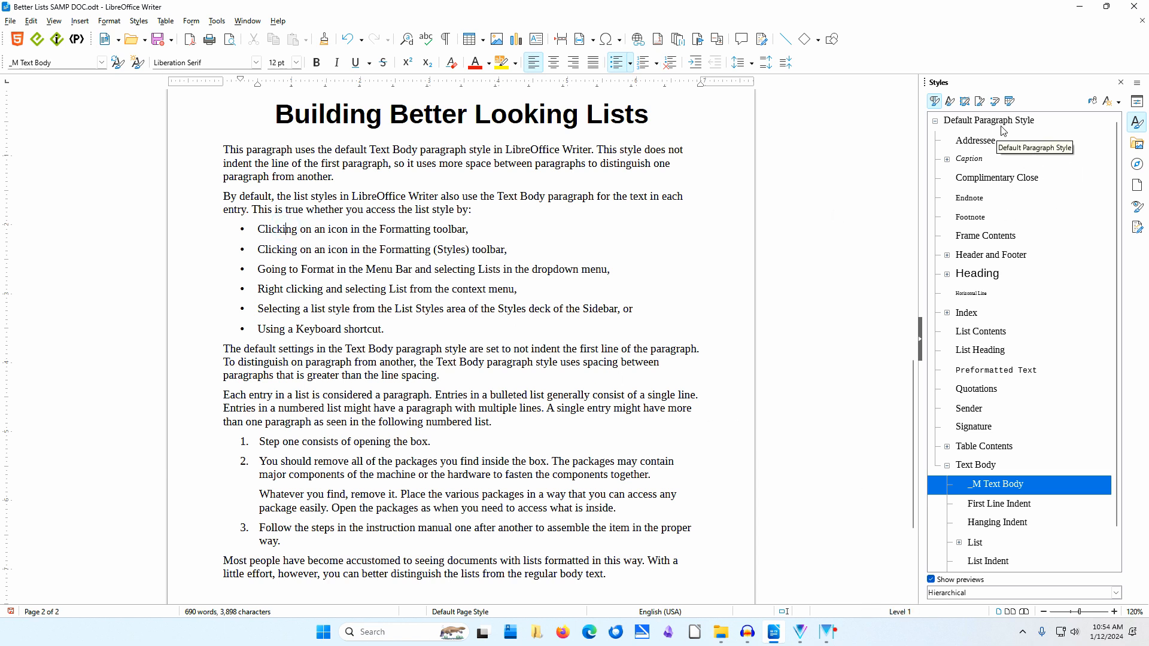
- Show the list styles and review the Bullets and Numbering position settings of the first bulleted entry
{"action": "left_click", "coordinate": [995, 102]}
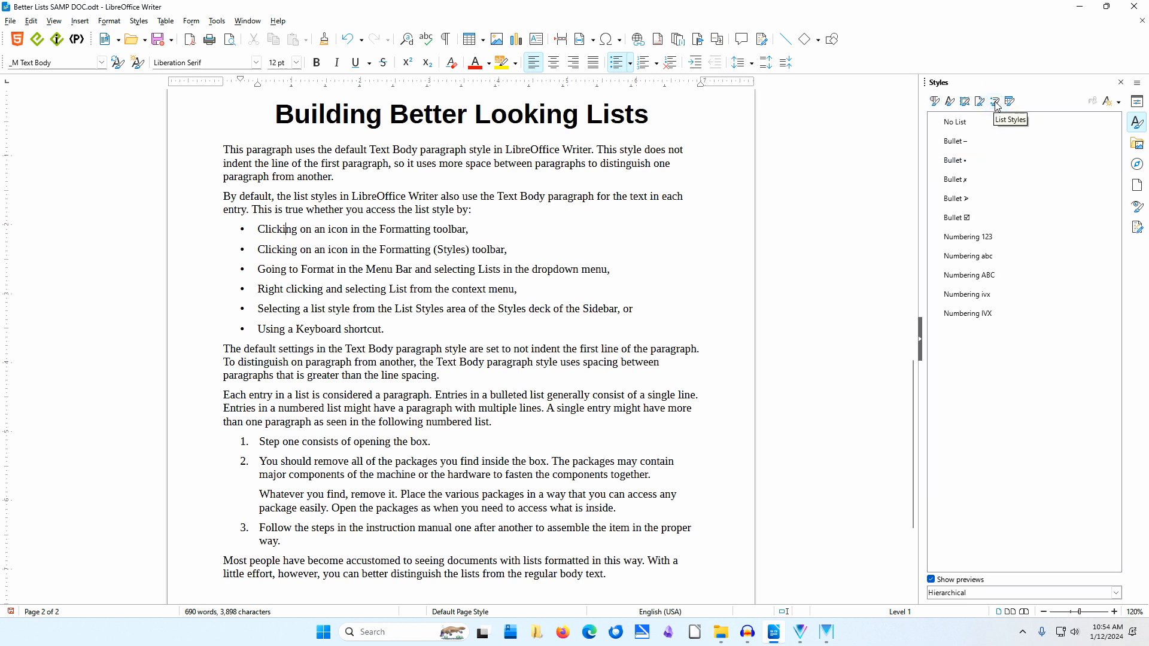
{"action": "left_click", "coordinate": [288, 227]}
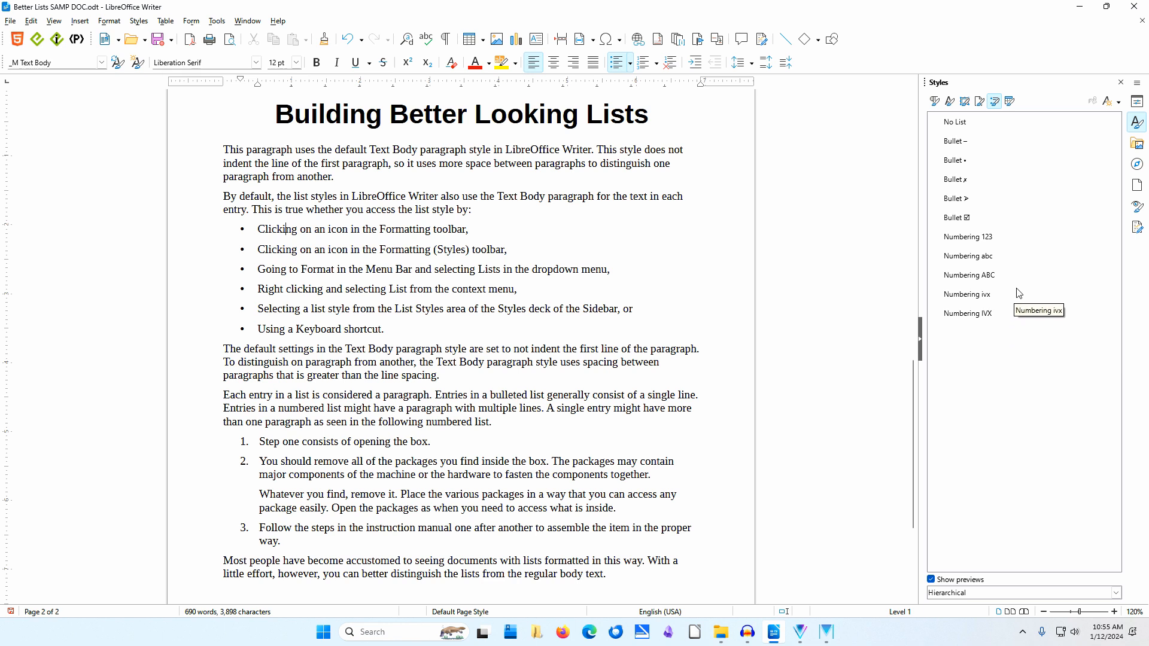
{"action": "right_click", "coordinate": [281, 230]}
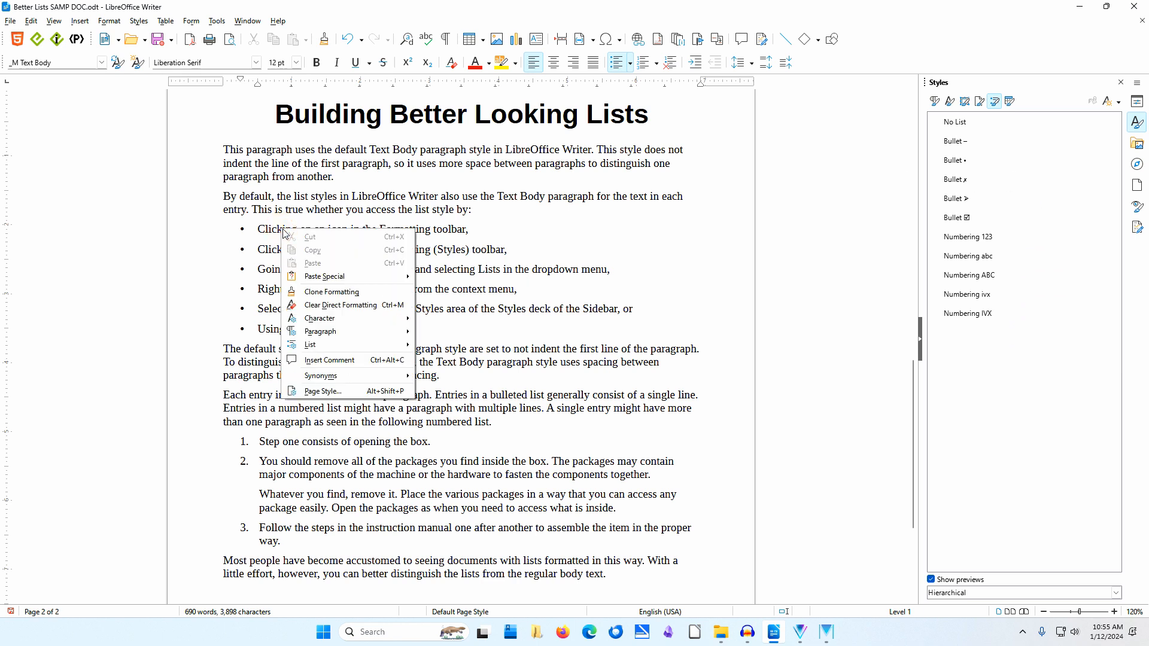
{"action": "mouse_move", "coordinate": [314, 345]}
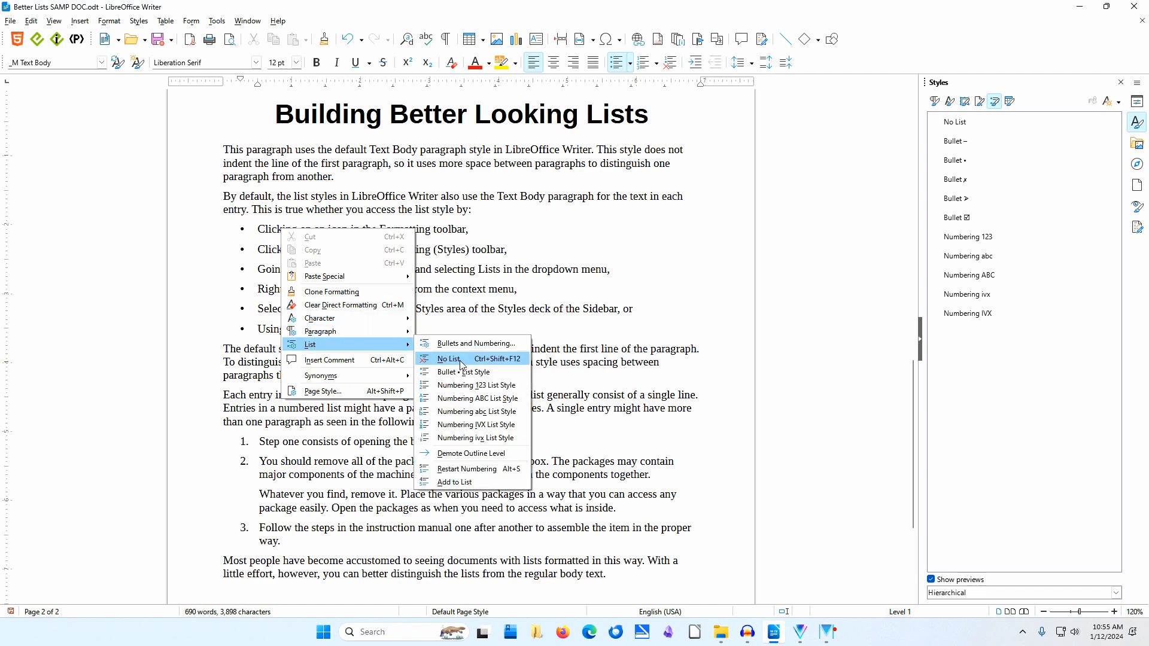
{"action": "left_click", "coordinate": [489, 345]}
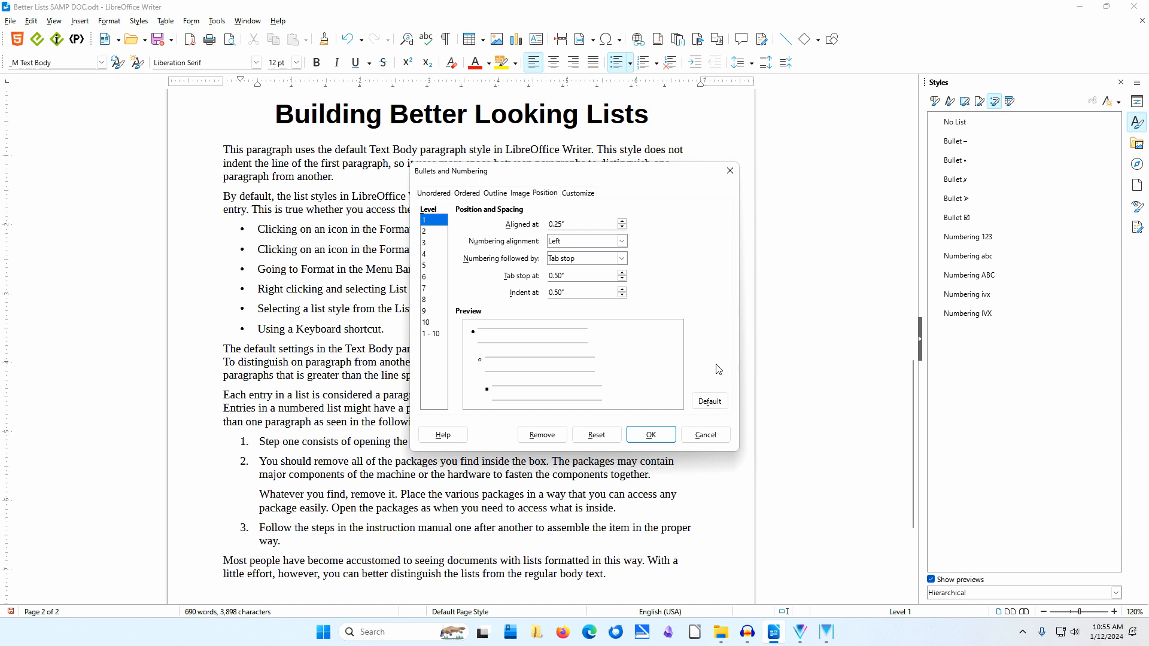
{"action": "left_click", "coordinate": [711, 435]}
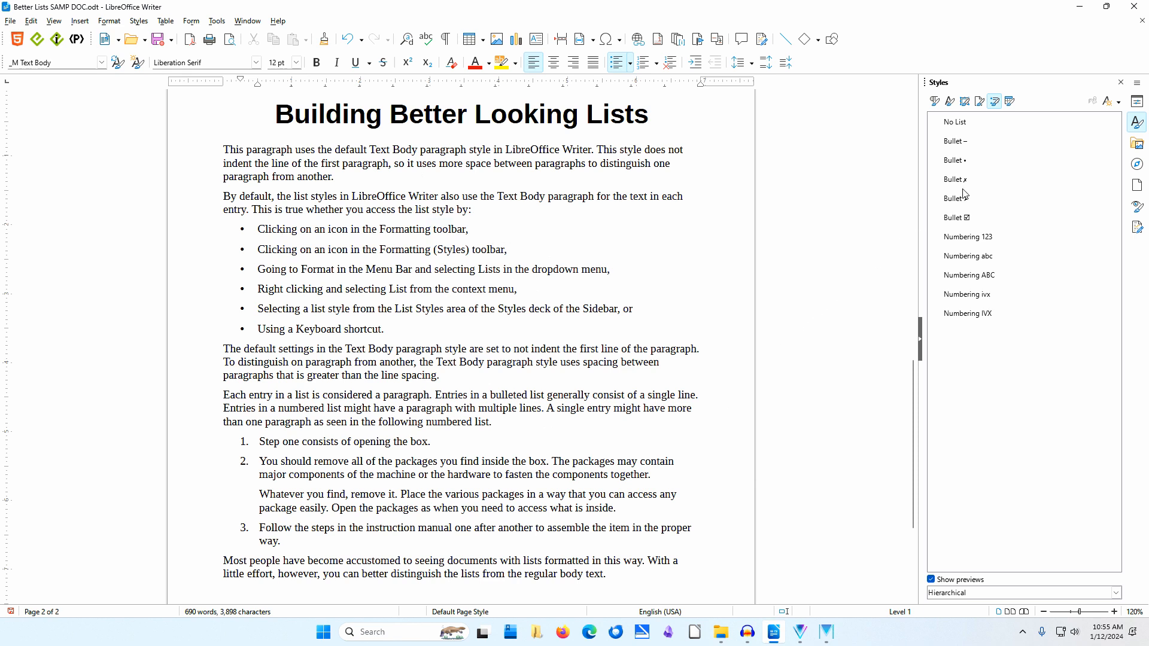
- Modify level 1 of the Bullet • list style: aligned at 0.25 inch, tab stop at 0.5 inch and indent at 0.5 inch
{"action": "left_click", "coordinate": [973, 161]}
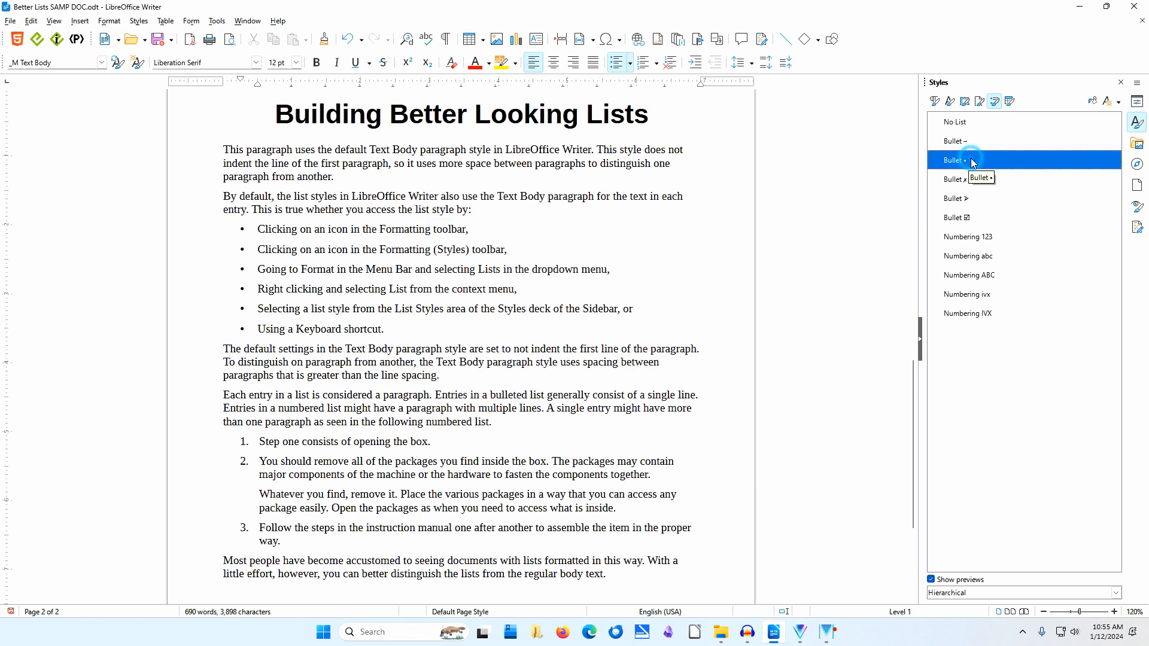
{"action": "right_click", "coordinate": [975, 162]}
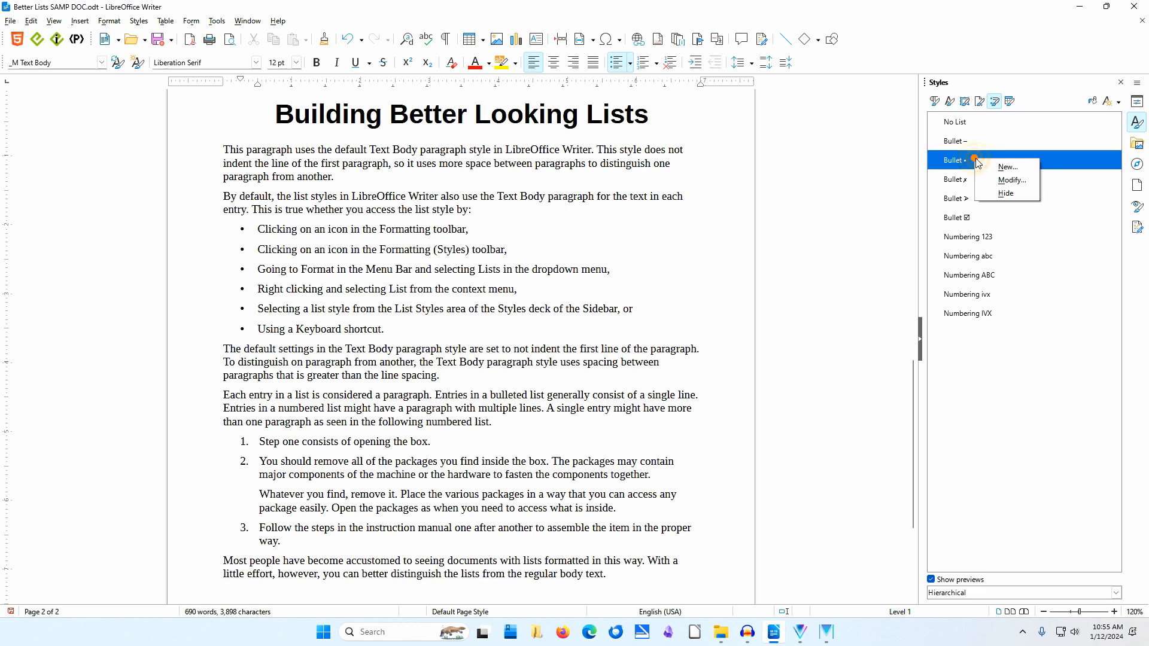
{"action": "left_click", "coordinate": [1009, 180]}
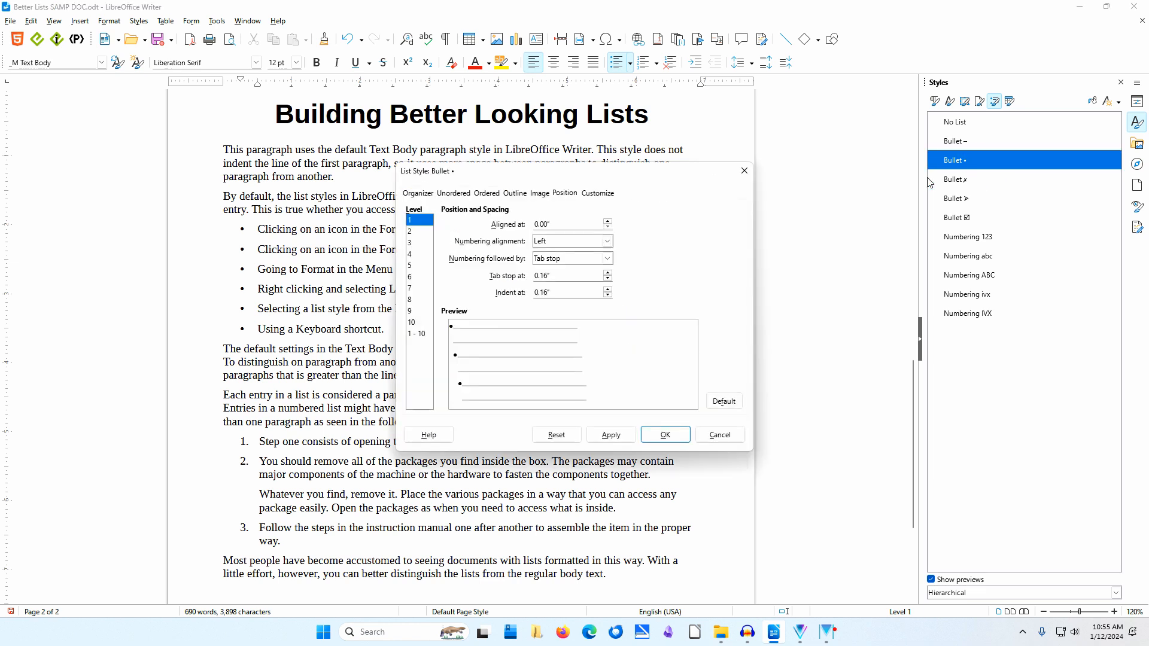
{"action": "double_click", "coordinate": [576, 223]}
{"action": "type", "text": "0.25"}
{"action": "key", "text": "Tab"}
{"action": "key", "text": "Tab"}
{"action": "key", "text": "Tab"}
{"action": "type", "text": "0.5"}
{"action": "key", "text": "Tab"}
{"action": "type", "text": "0.5"}
{"action": "key", "text": "Tab"}
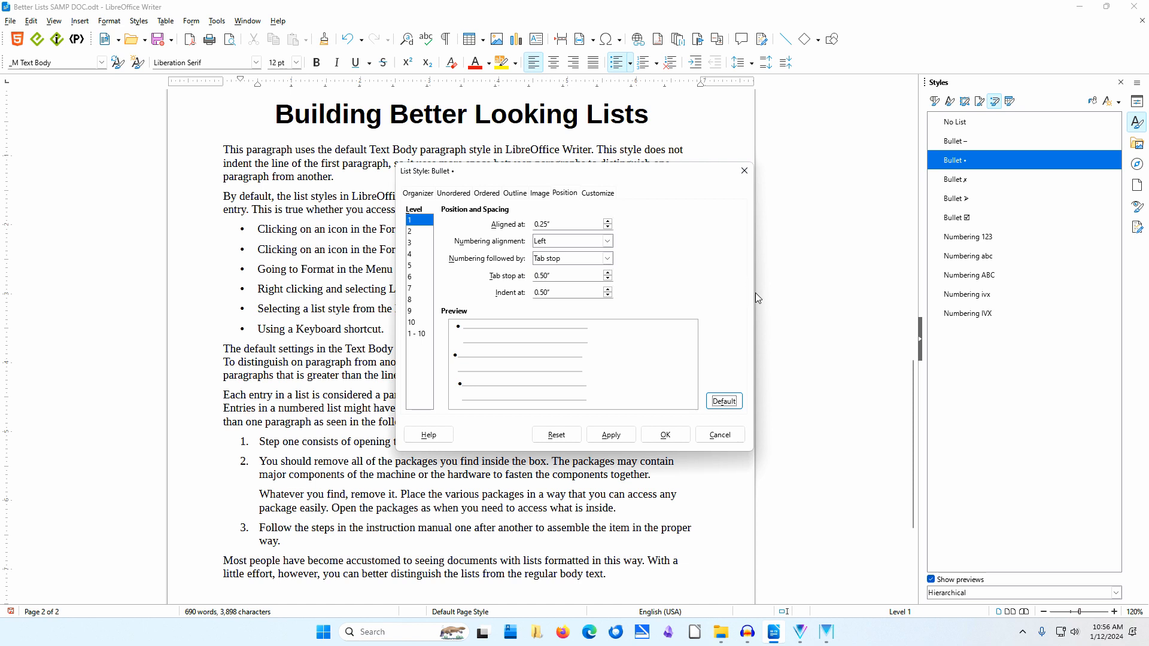
{"action": "left_click", "coordinate": [667, 435]}
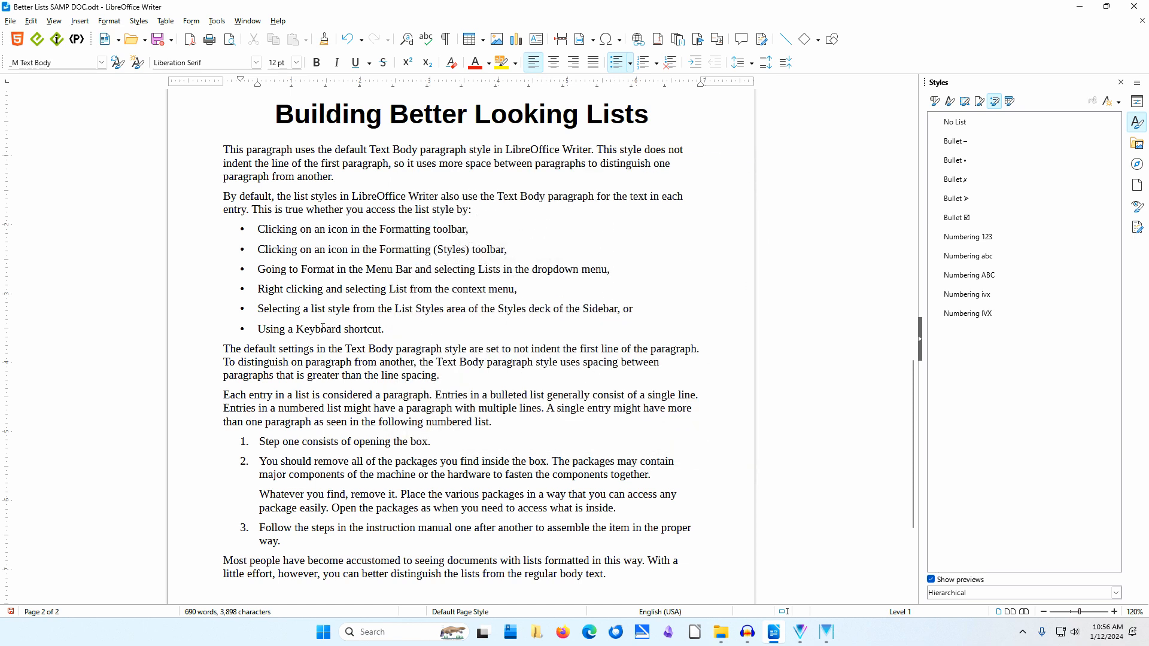
- Return to the paragraph styles and examine the built-in styles nested under List within Text Body
{"action": "left_click", "coordinate": [296, 462]}
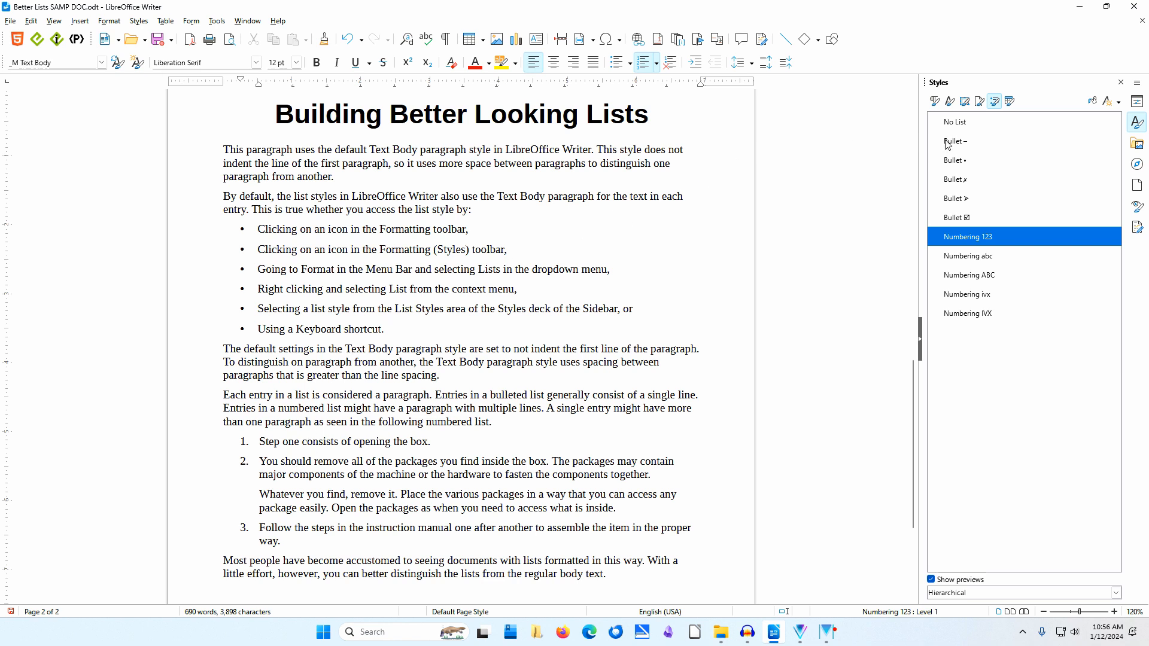
{"action": "left_click", "coordinate": [936, 102]}
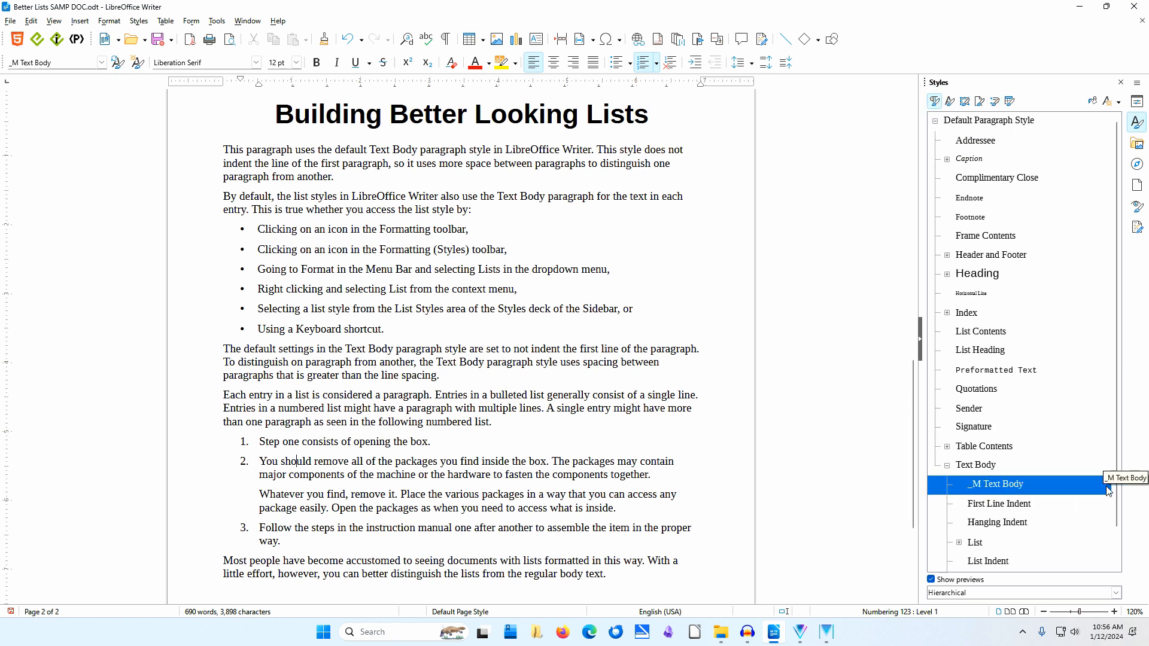
{"action": "scroll", "coordinate": [1107, 489], "scroll_direction": "down", "scroll_amount": 1}
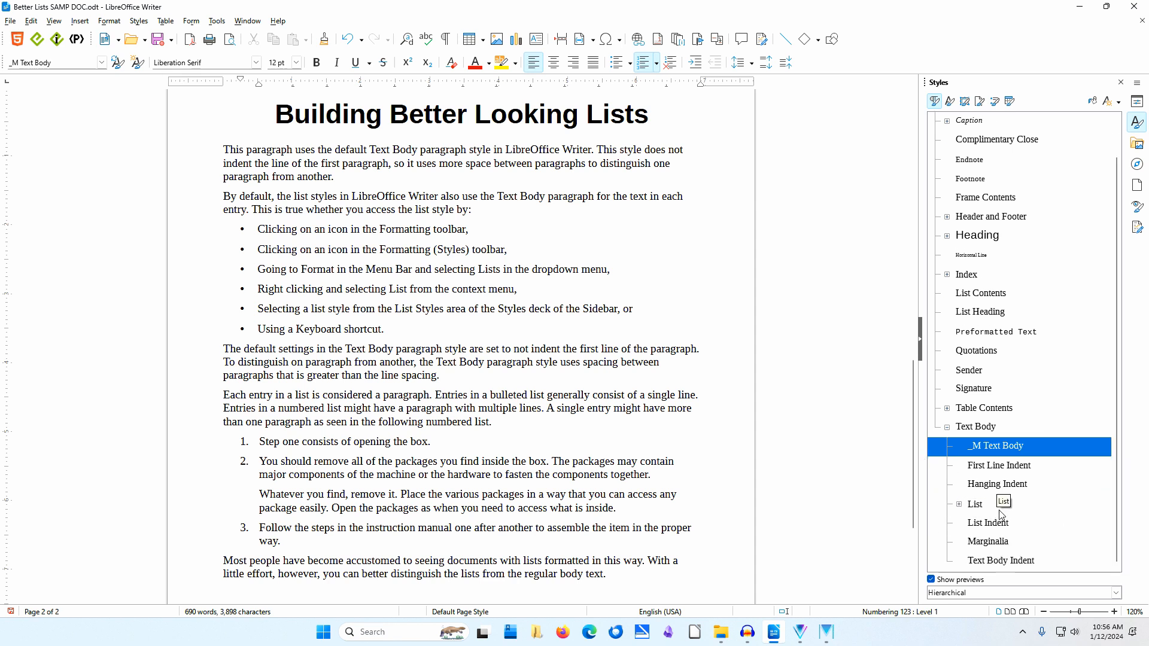
{"action": "left_click", "coordinate": [959, 505]}
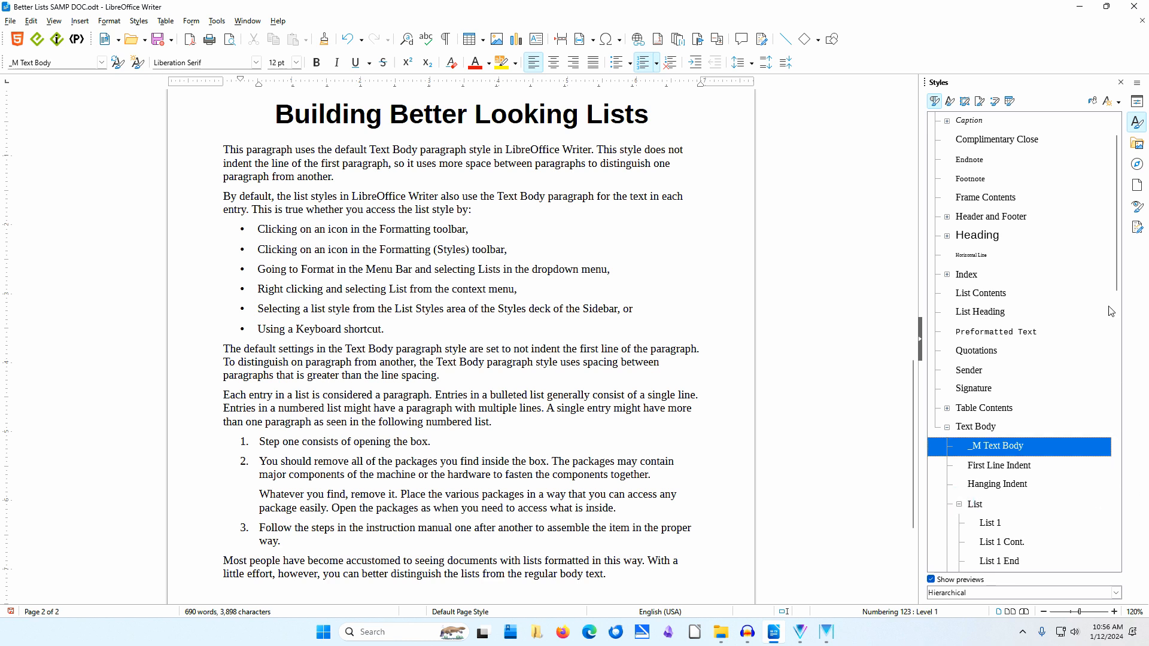
{"action": "left_click_drag", "start_coordinate": [1117, 287], "coordinate": [1123, 339]}
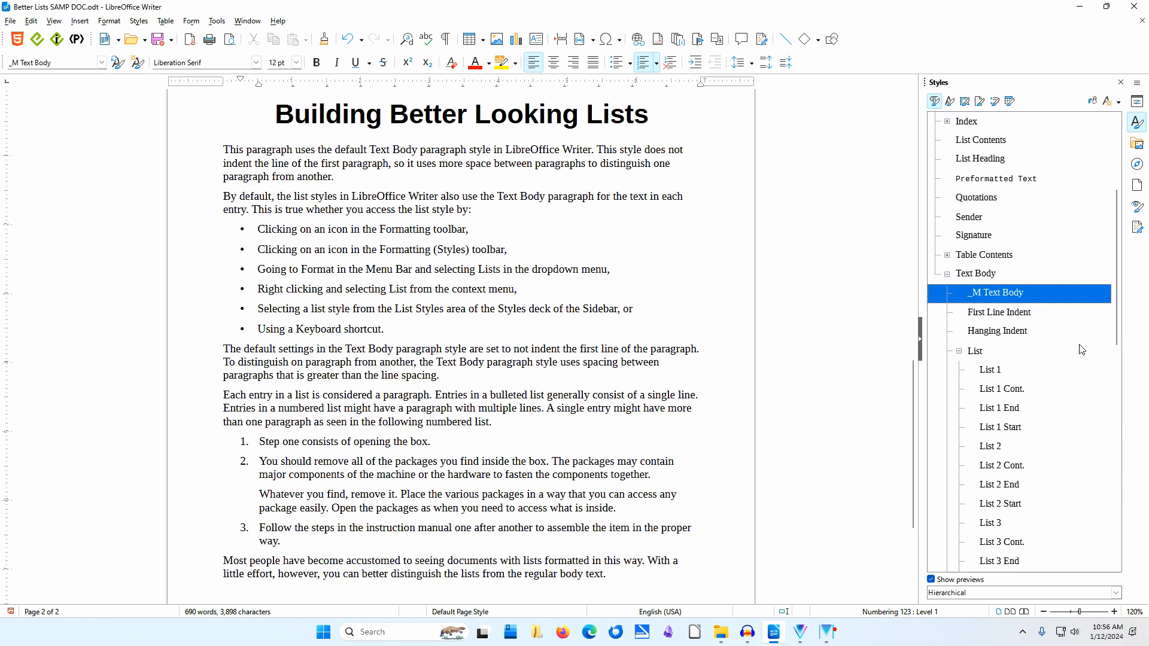
{"action": "left_click", "coordinate": [959, 352]}
- Create a new paragraph style based on Text Body and name it "_M Text Body List Bul"
{"action": "left_click", "coordinate": [1007, 428]}
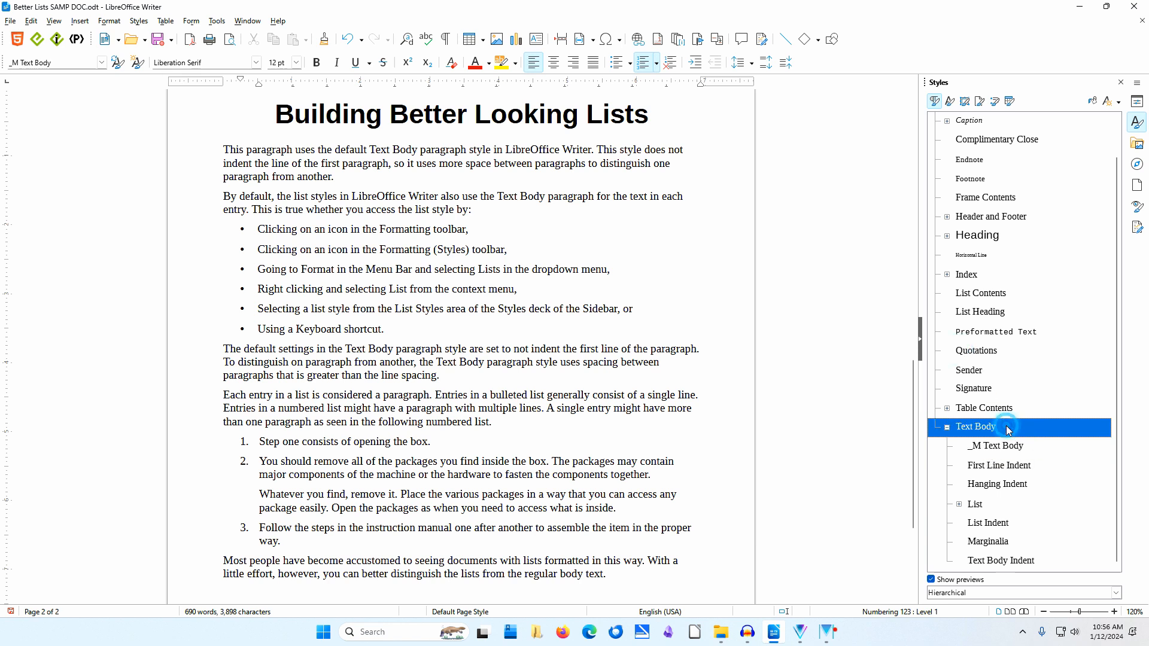
{"action": "right_click", "coordinate": [1008, 428]}
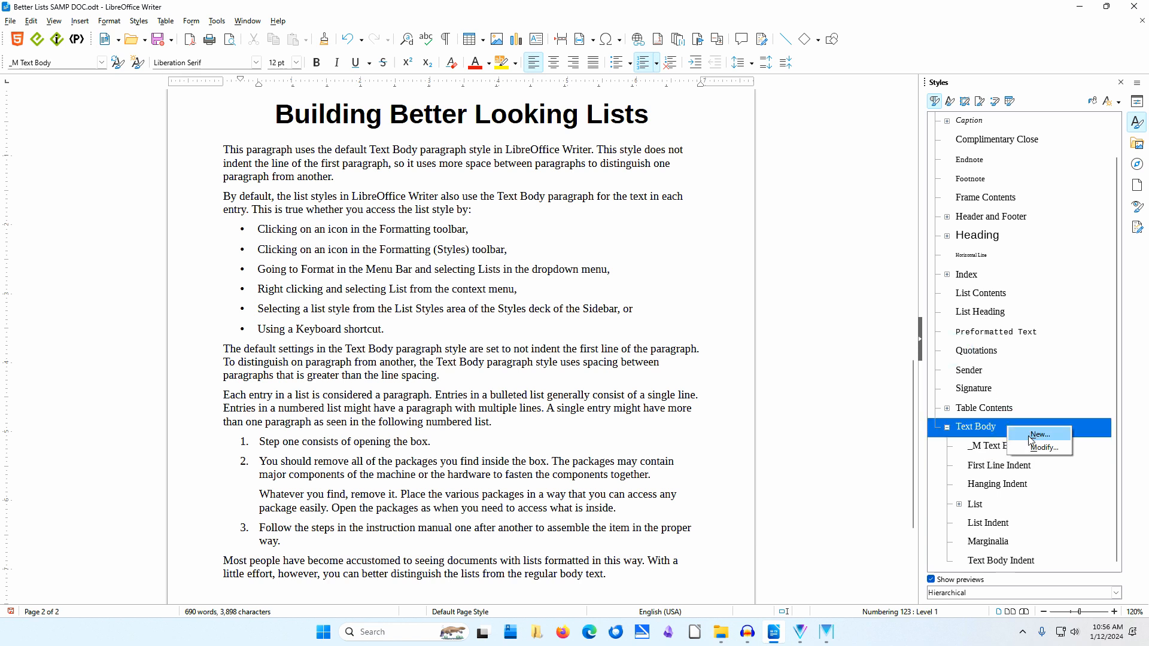
{"action": "left_click", "coordinate": [1039, 434]}
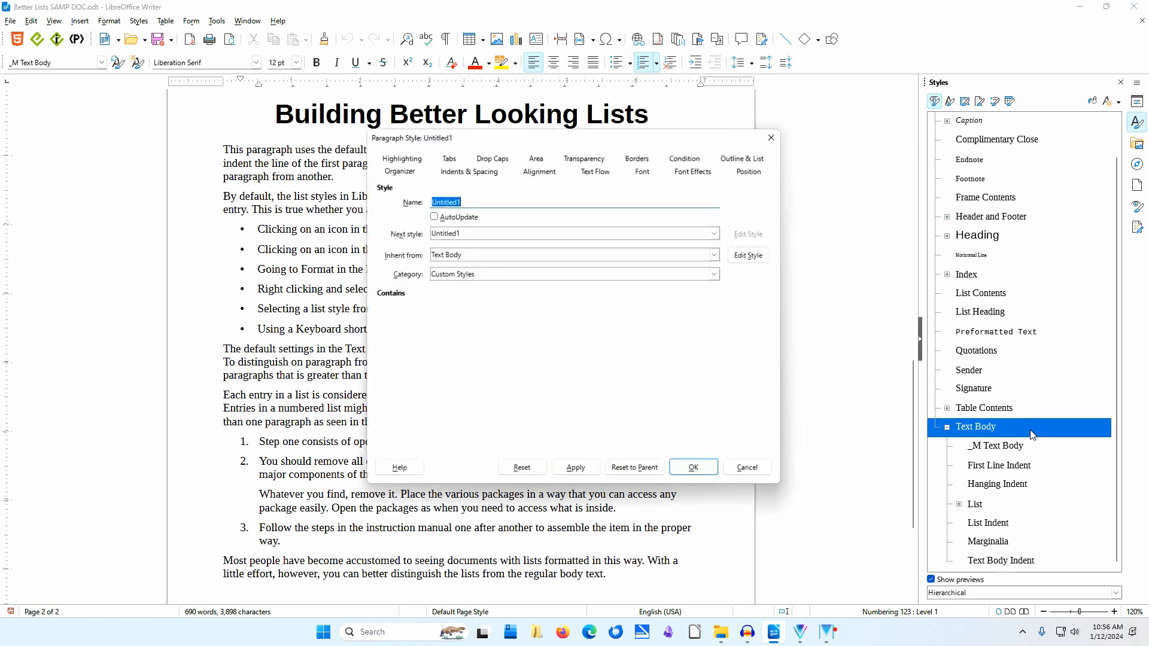
{"action": "type", "text": "_M"}
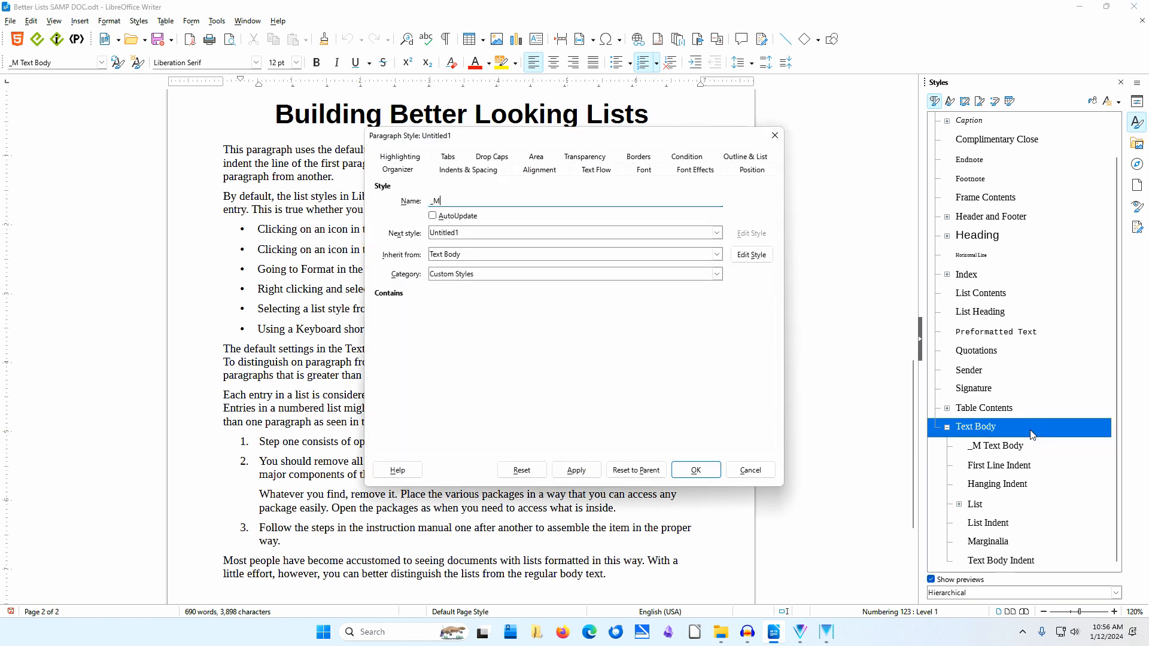
{"action": "type", "text": " Text Body"}
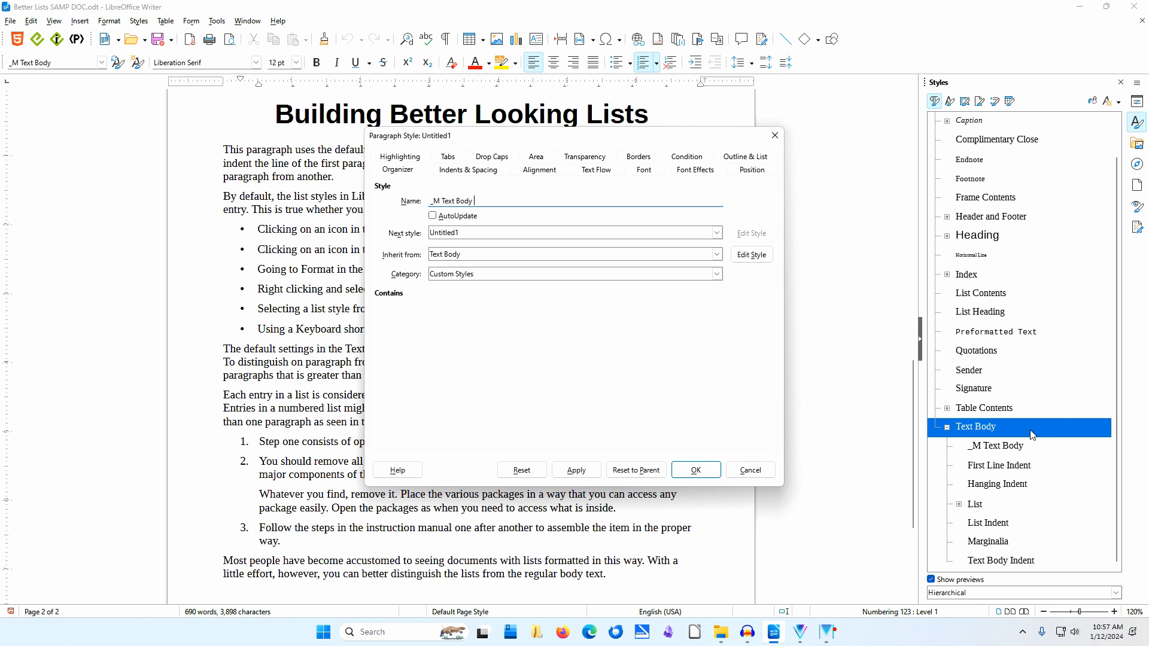
{"action": "type", "text": " List Bul"}
{"action": "key", "text": "Tab"}
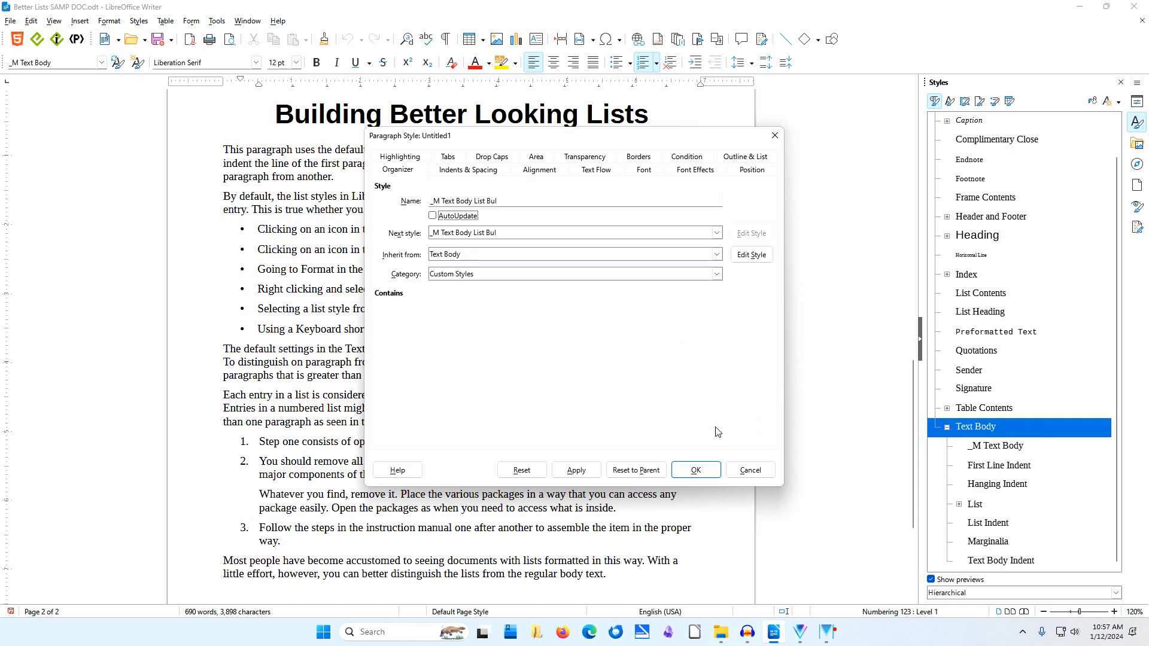
- Set the spacing below the paragraph to 0.05" in the new bullet list paragraph style
{"action": "left_click", "coordinate": [462, 172]}
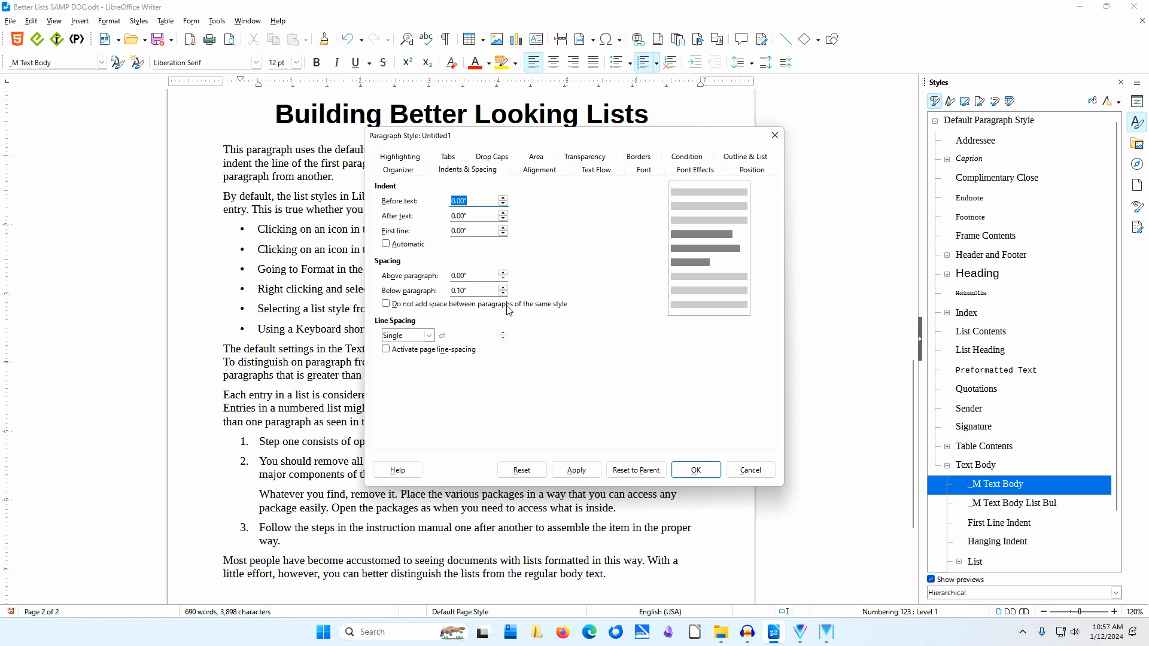
{"action": "left_click_drag", "start_coordinate": [489, 290], "coordinate": [437, 293]}
{"action": "type", "text": "0.05"}
{"action": "key", "text": "Tab"}
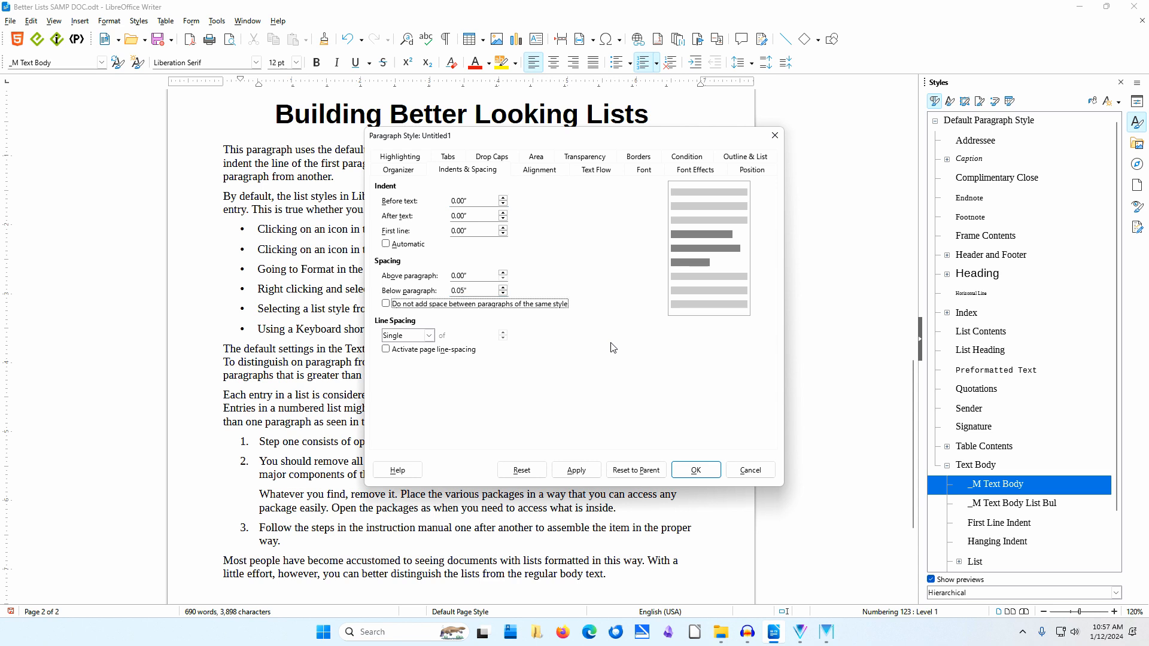
- Assign the Bullet • list style to the _M Text Body List Bul style and save the new paragraph style
{"action": "left_click", "coordinate": [745, 157]}
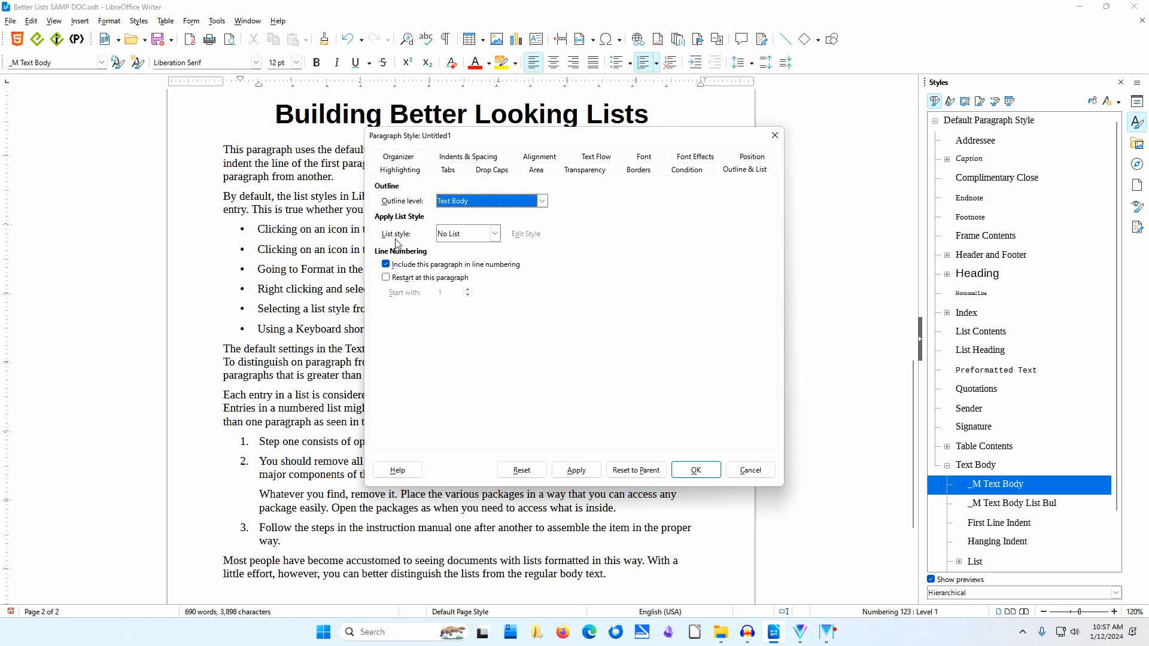
{"action": "left_click", "coordinate": [495, 234]}
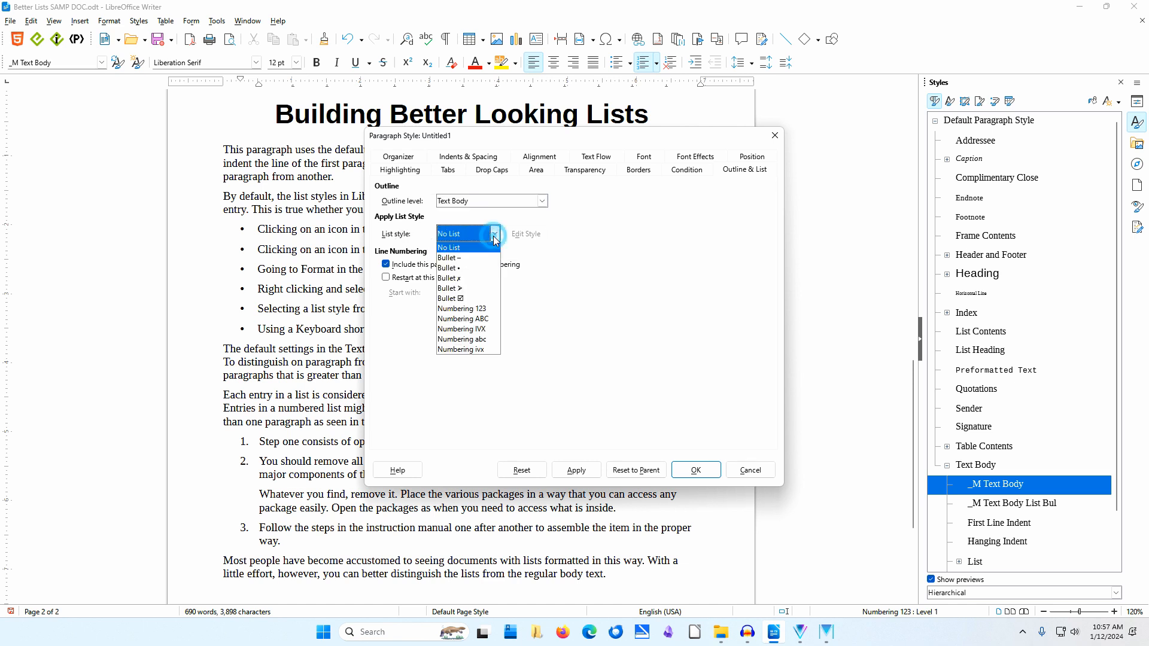
{"action": "left_click", "coordinate": [487, 268]}
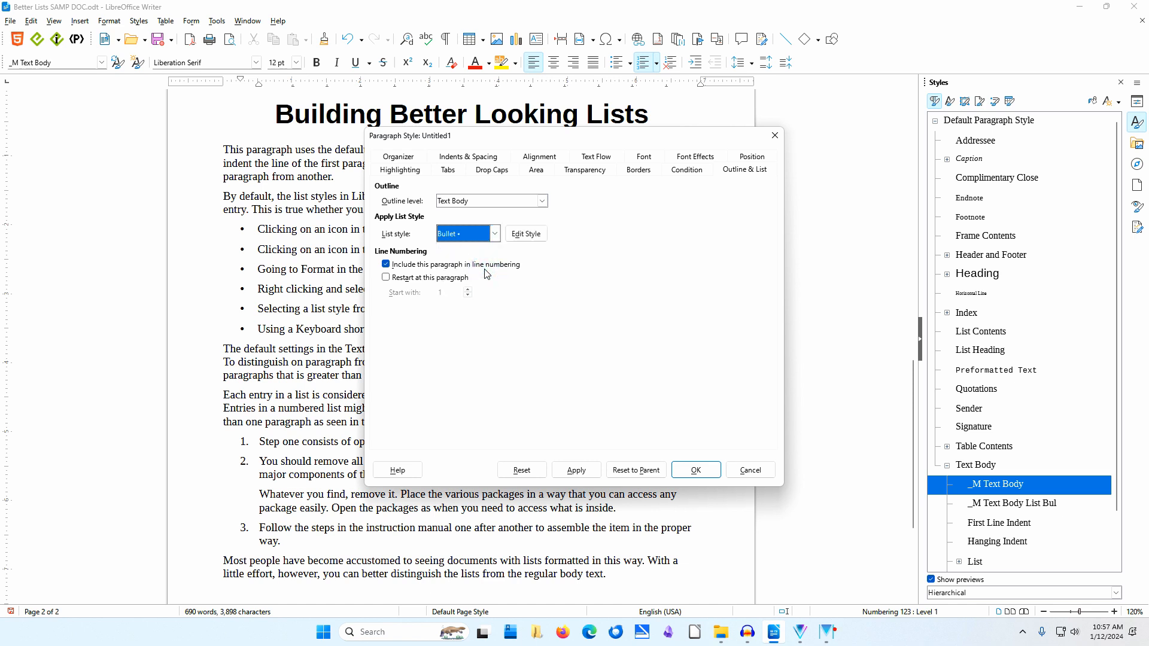
{"action": "left_click", "coordinate": [703, 470]}
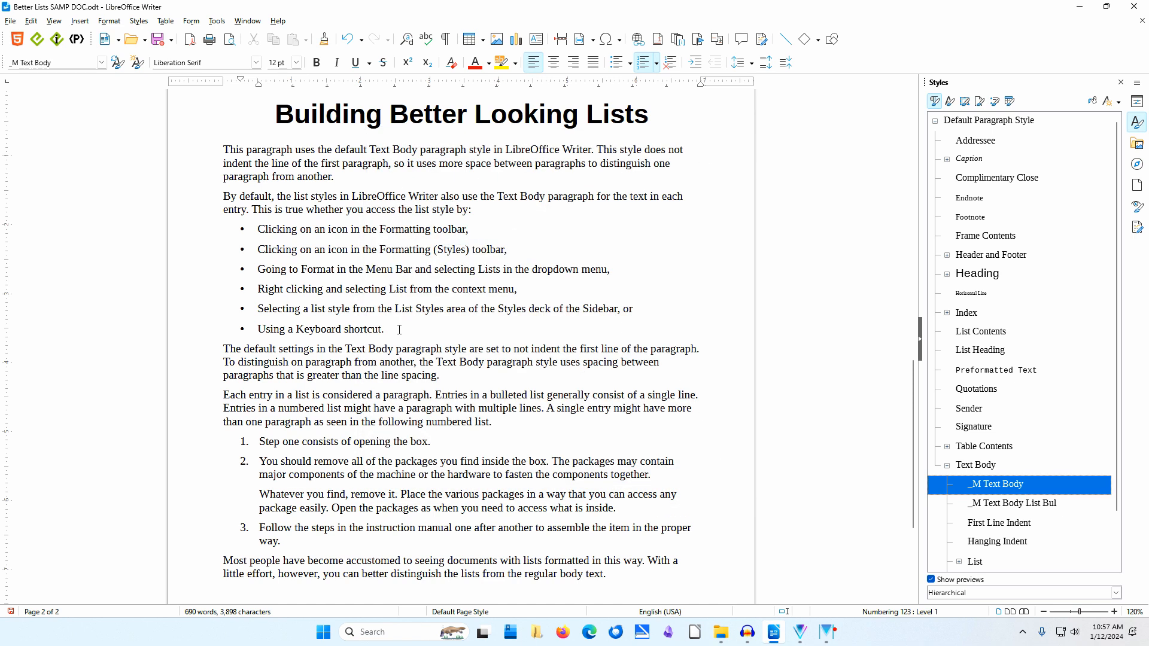
- Apply the _M Text Body List Bul style to all six entries of the bulleted list
{"action": "left_click_drag", "start_coordinate": [399, 330], "coordinate": [267, 228]}
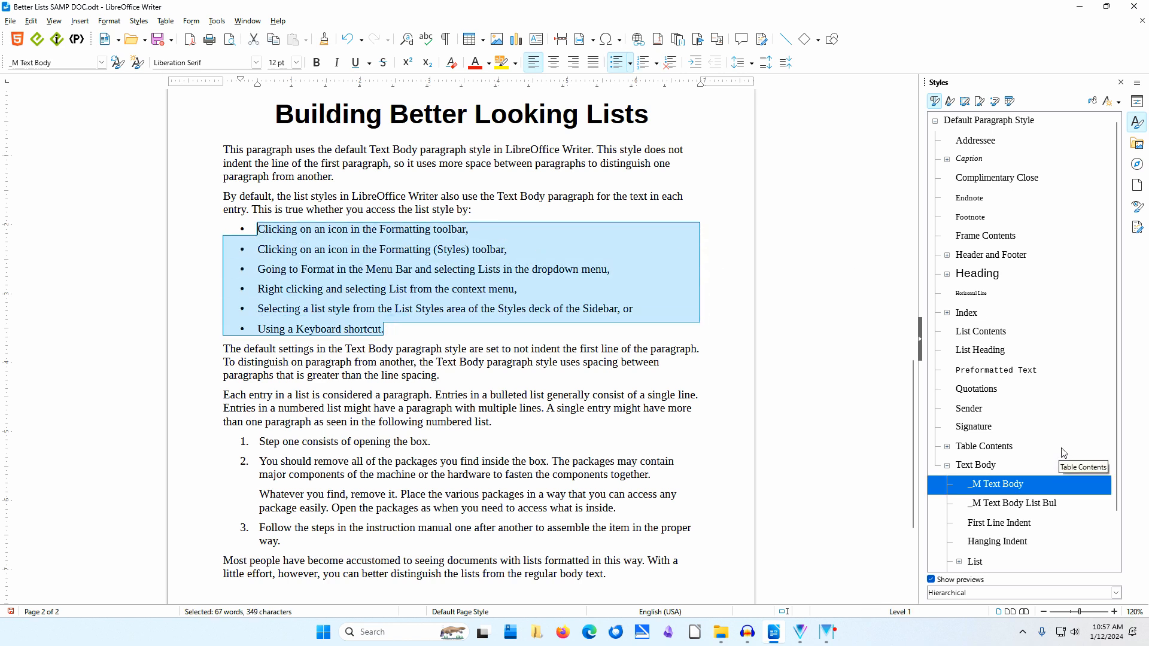
{"action": "double_click", "coordinate": [1052, 504]}
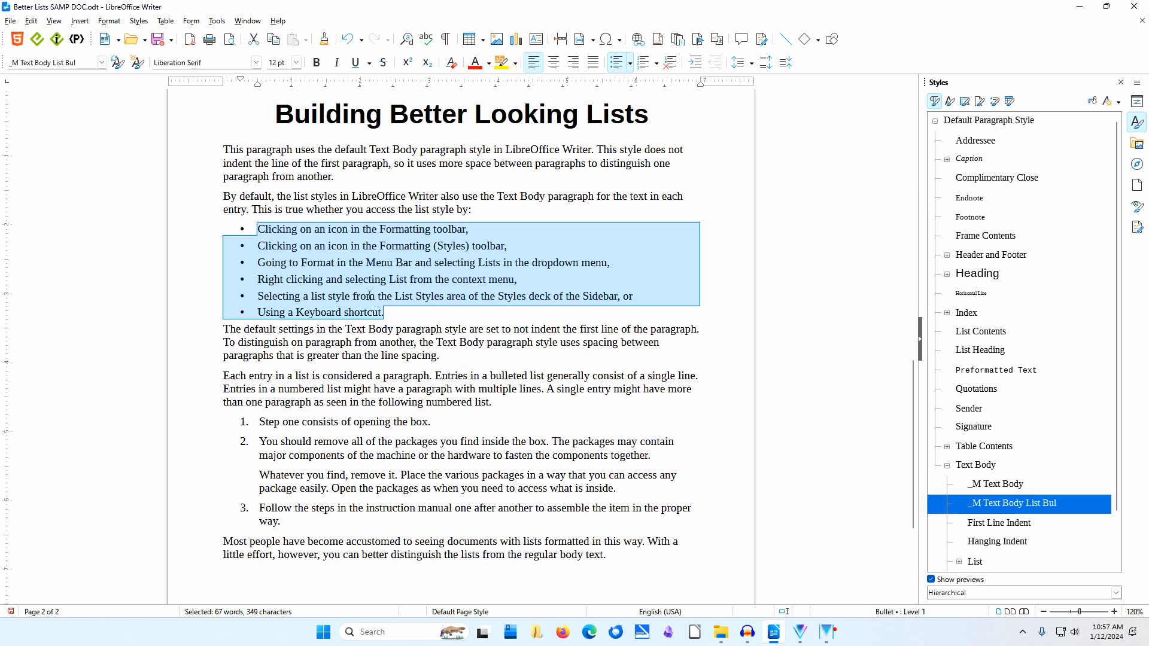
{"action": "left_click", "coordinate": [191, 292]}
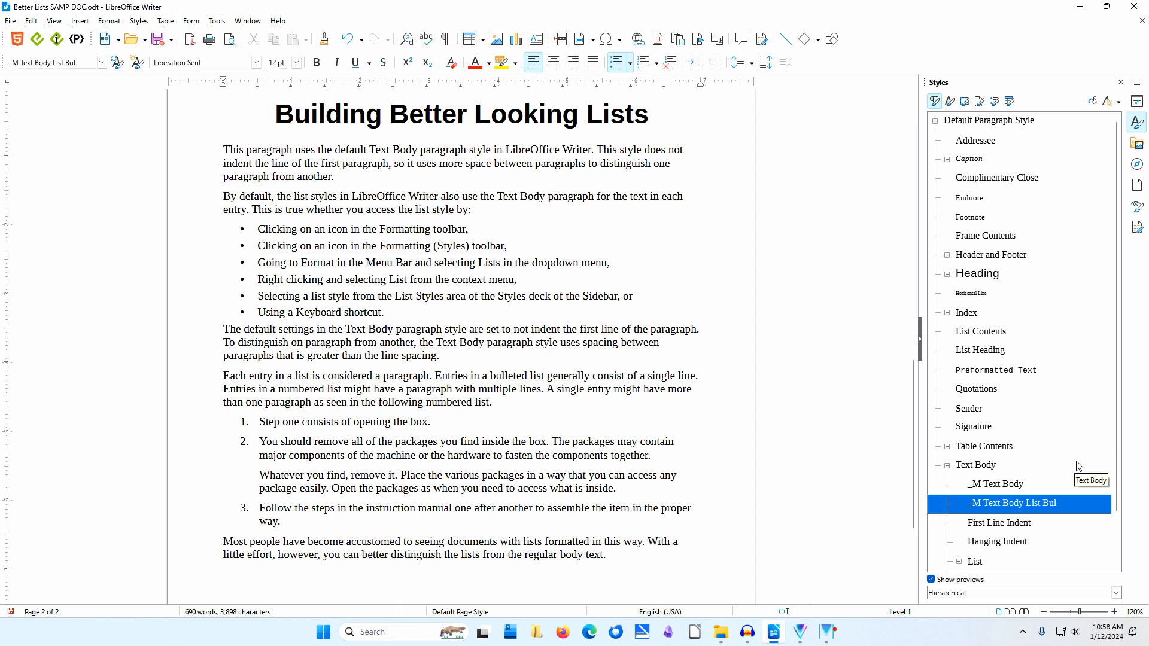
- Create a paragraph style named "_M Text Body After" based on Text Body, with _M Text Body as its next style
{"action": "left_click", "coordinate": [995, 470]}
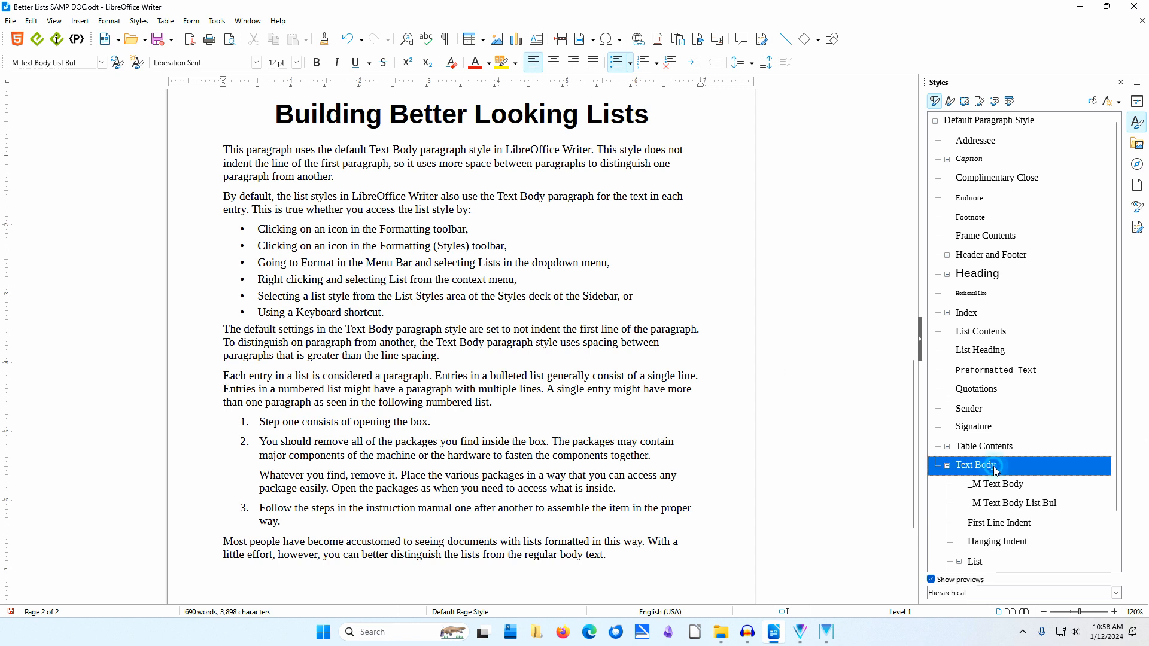
{"action": "right_click", "coordinate": [996, 470]}
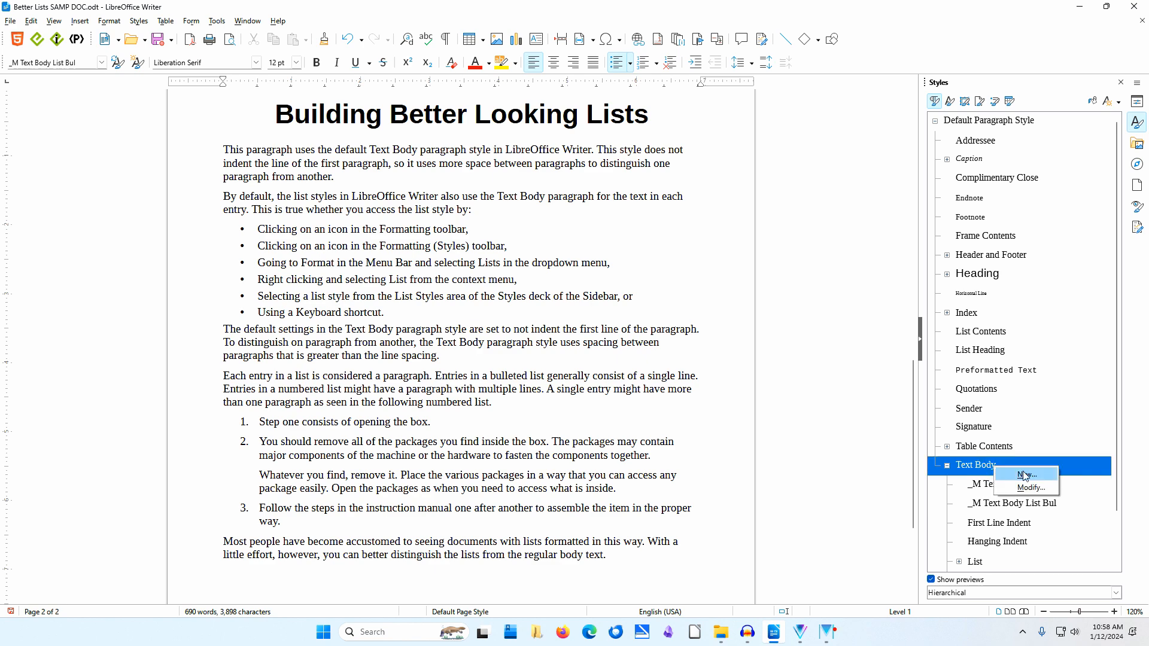
{"action": "left_click", "coordinate": [1025, 474]}
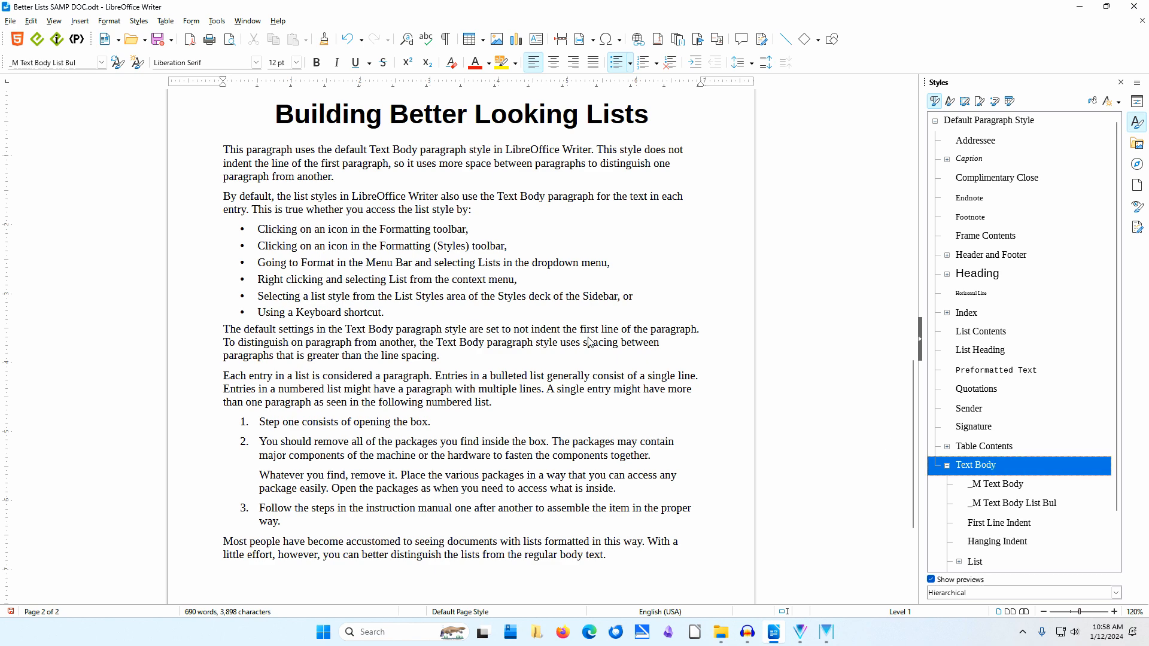
{"action": "type", "text": "_"}
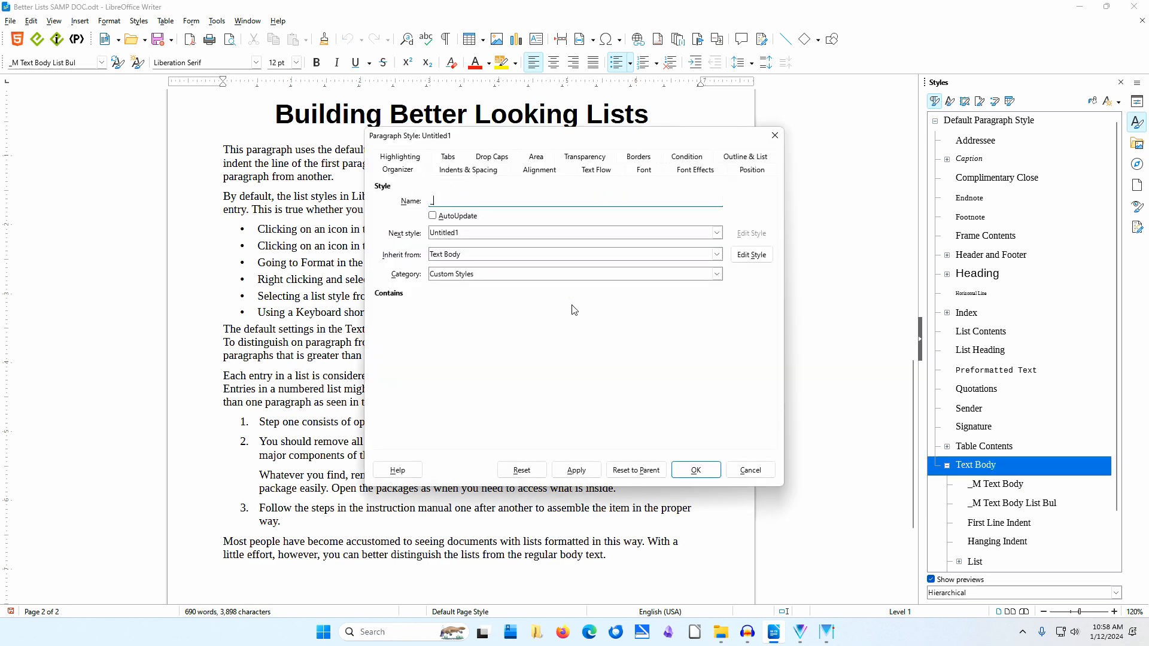
{"action": "type", "text": "M Text Body After"}
{"action": "key", "text": "Tab"}
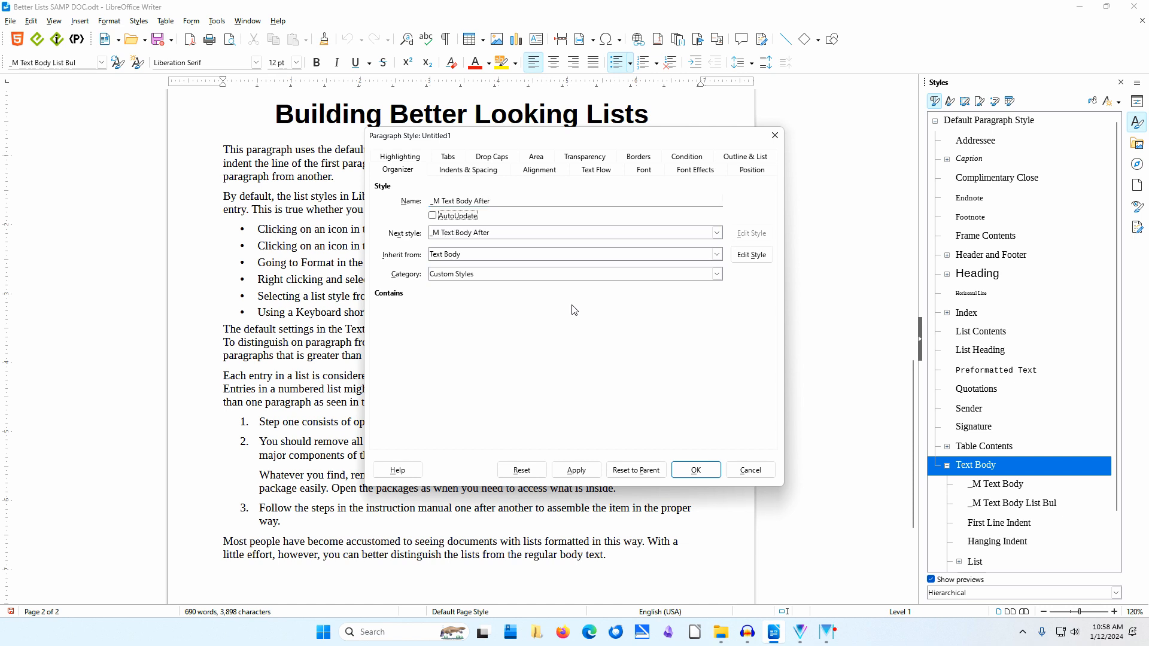
{"action": "left_click", "coordinate": [717, 233]}
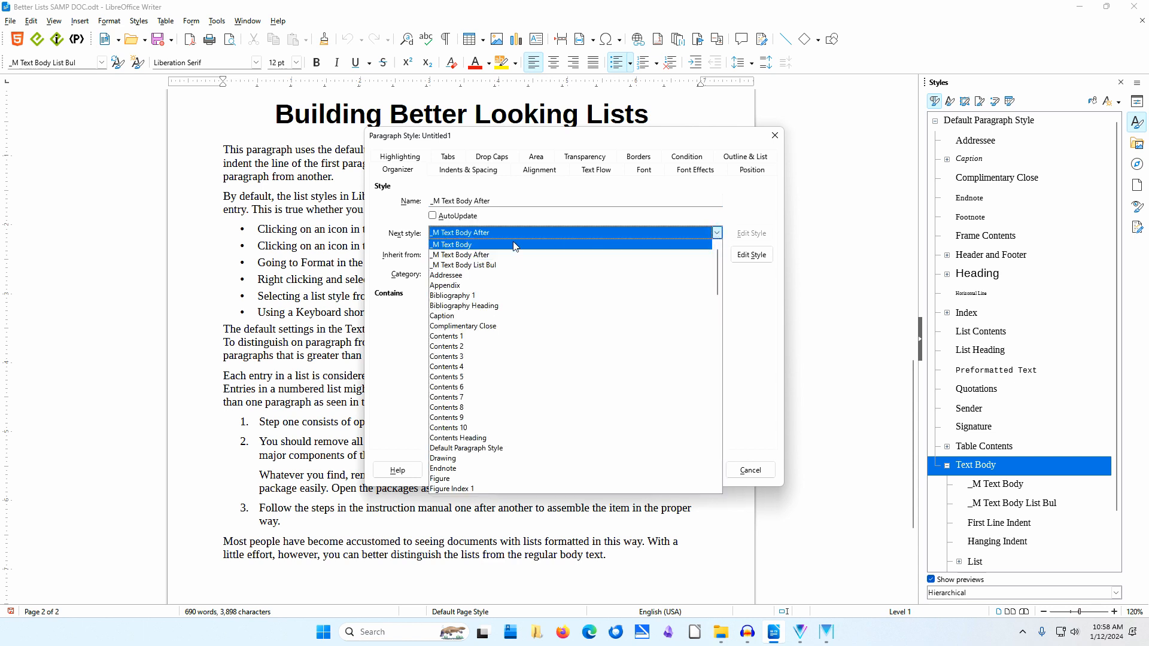
{"action": "left_click", "coordinate": [478, 245]}
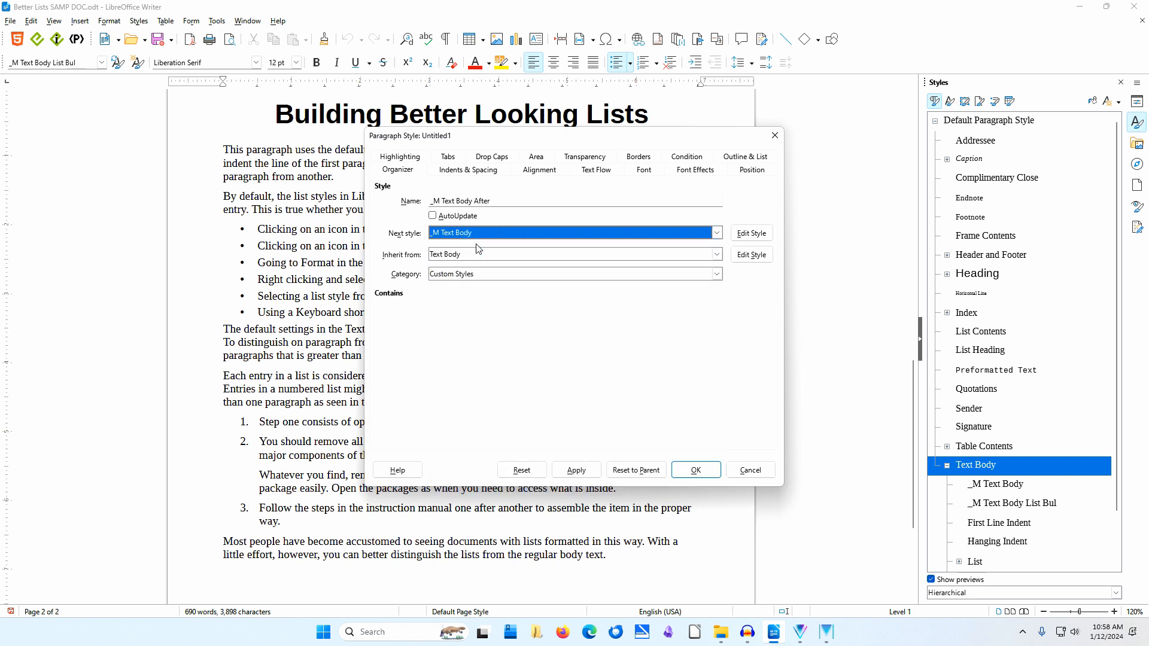
- Set the spacing above the paragraph to 0.05" in the _M Text Body After style and save it
{"action": "left_click", "coordinate": [475, 169]}
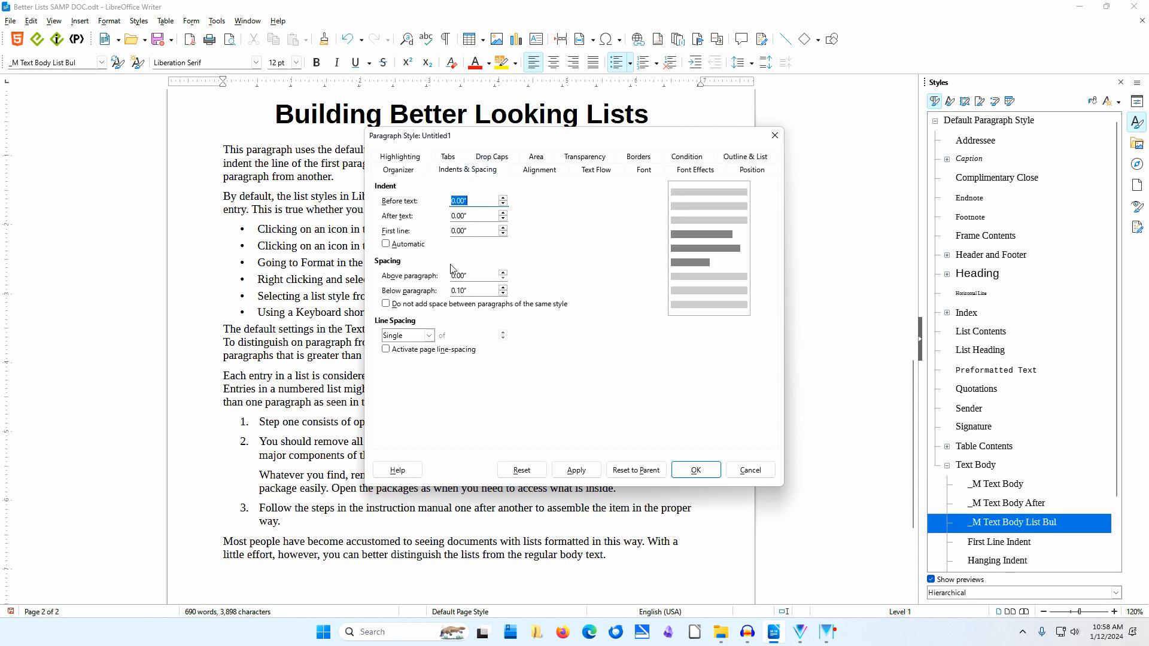
{"action": "left_click", "coordinate": [485, 275]}
{"action": "type", "text": "0.05"}
{"action": "key", "text": "Tab"}
{"action": "left_click", "coordinate": [698, 471]}
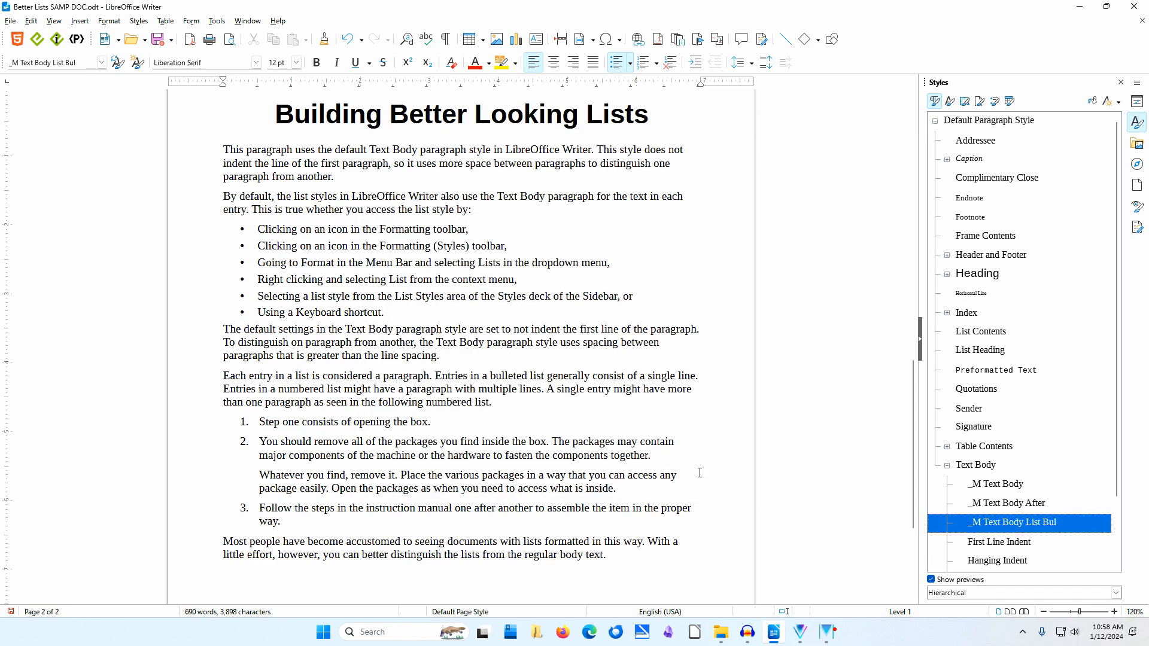
- Apply _M Text Body After to the paragraph following the bulleted list, and test its next style with a temporary new paragraph
{"action": "left_click", "coordinate": [292, 329]}
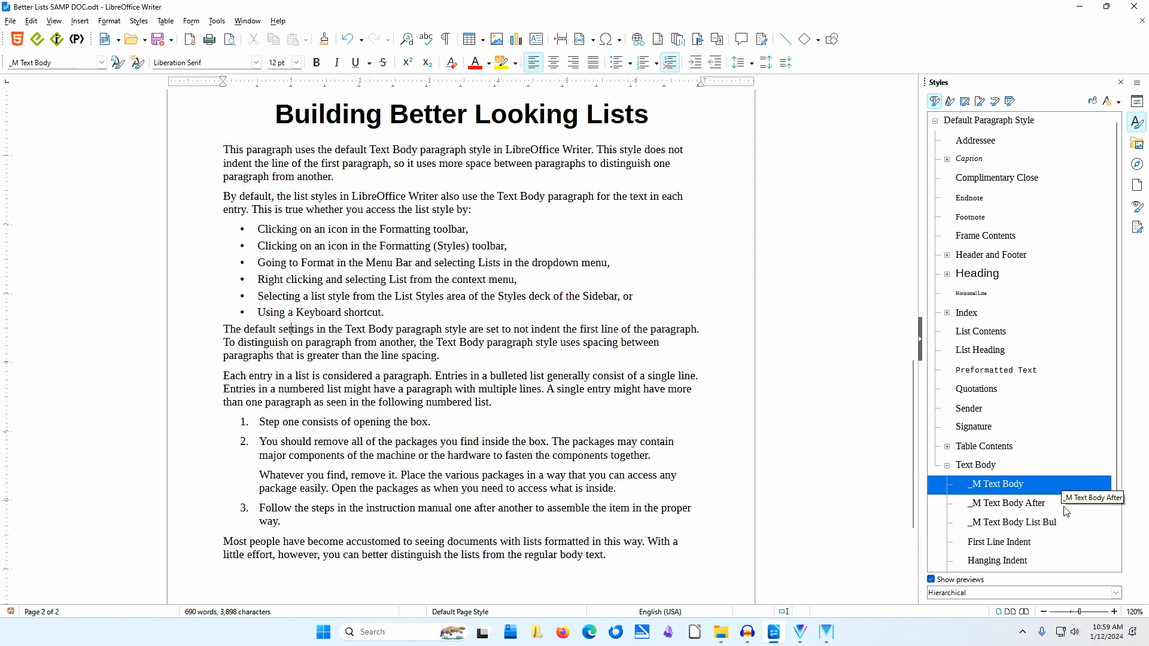
{"action": "double_click", "coordinate": [1031, 504]}
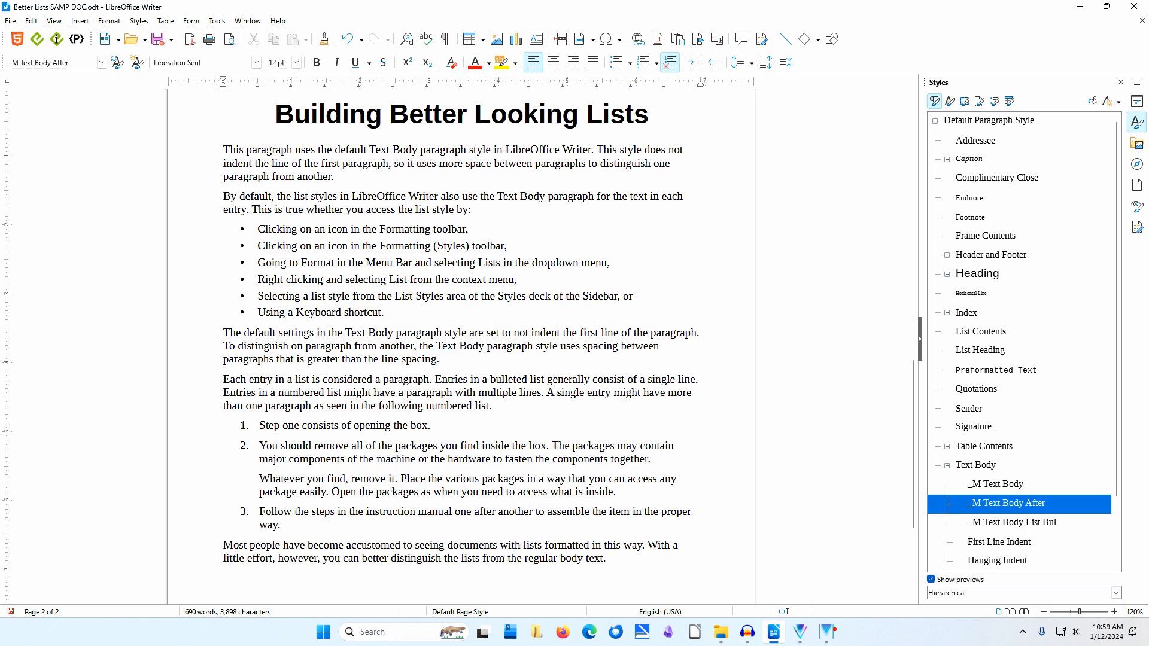
{"action": "key", "text": "Return"}
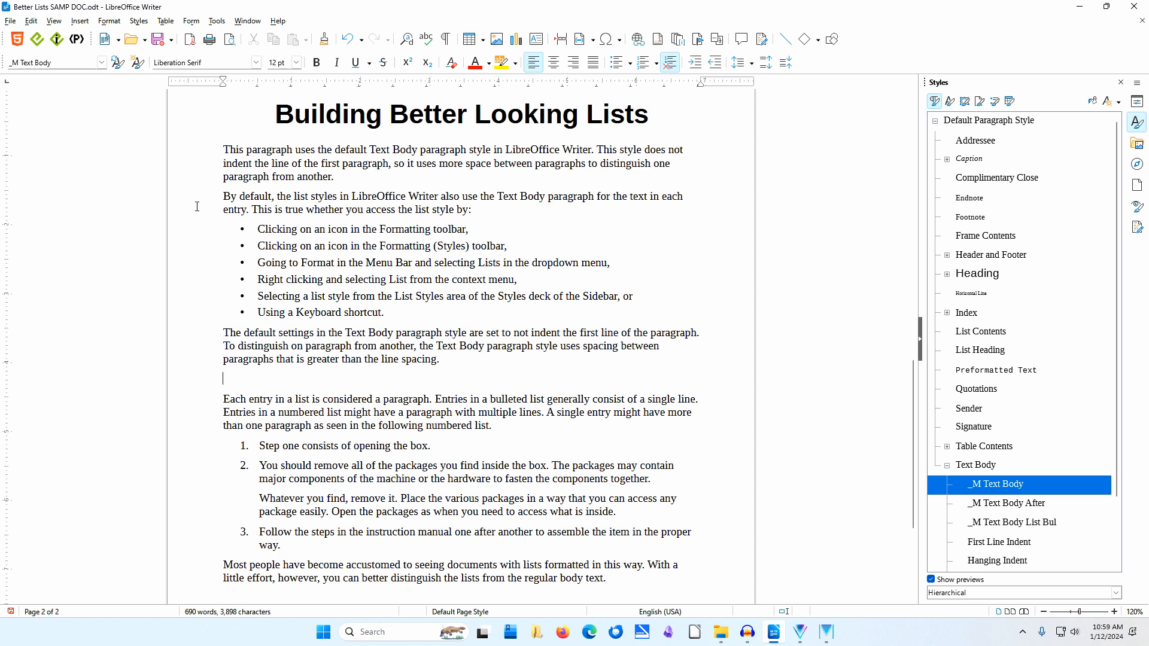
{"action": "key", "text": "BackSpace"}
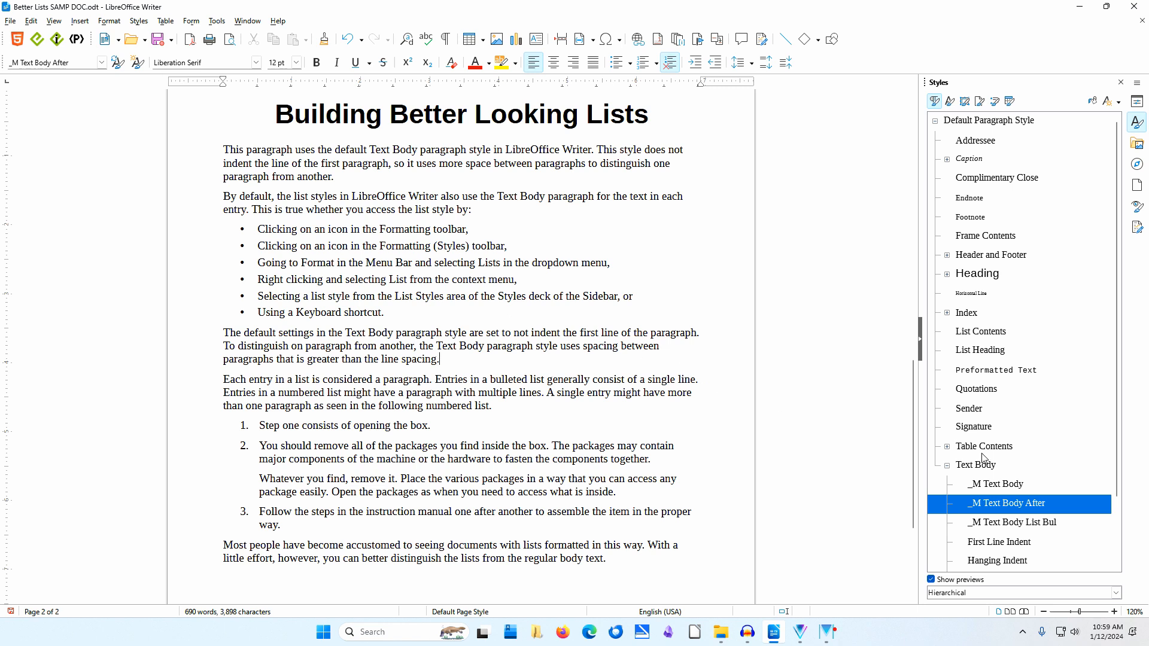
- Create another paragraph style based on Text Body and name it "_M Text Body List Num"
{"action": "left_click", "coordinate": [991, 466]}
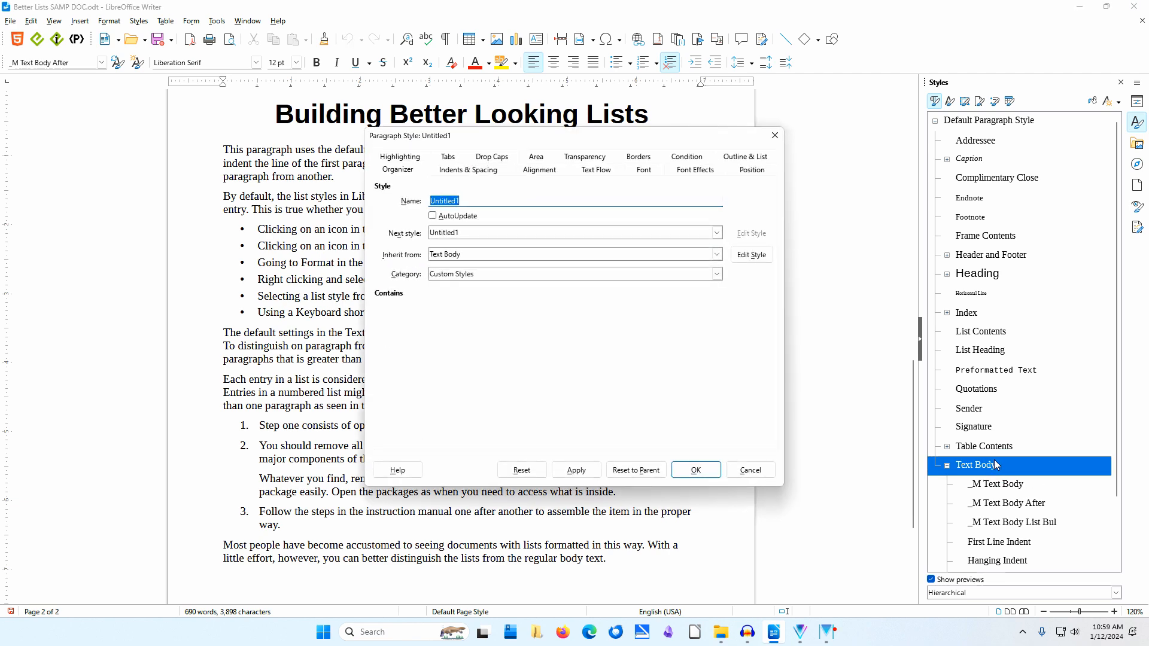
{"action": "type", "text": "_M Text"}
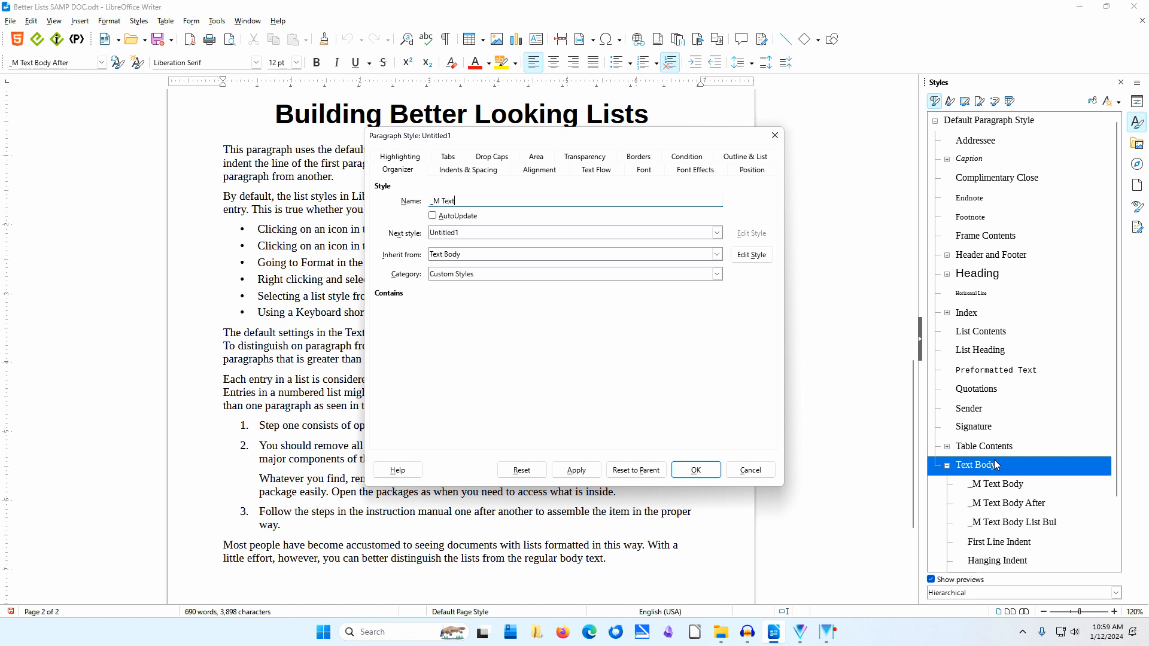
{"action": "type", "text": " Body List Num"}
{"action": "key", "text": "Tab"}
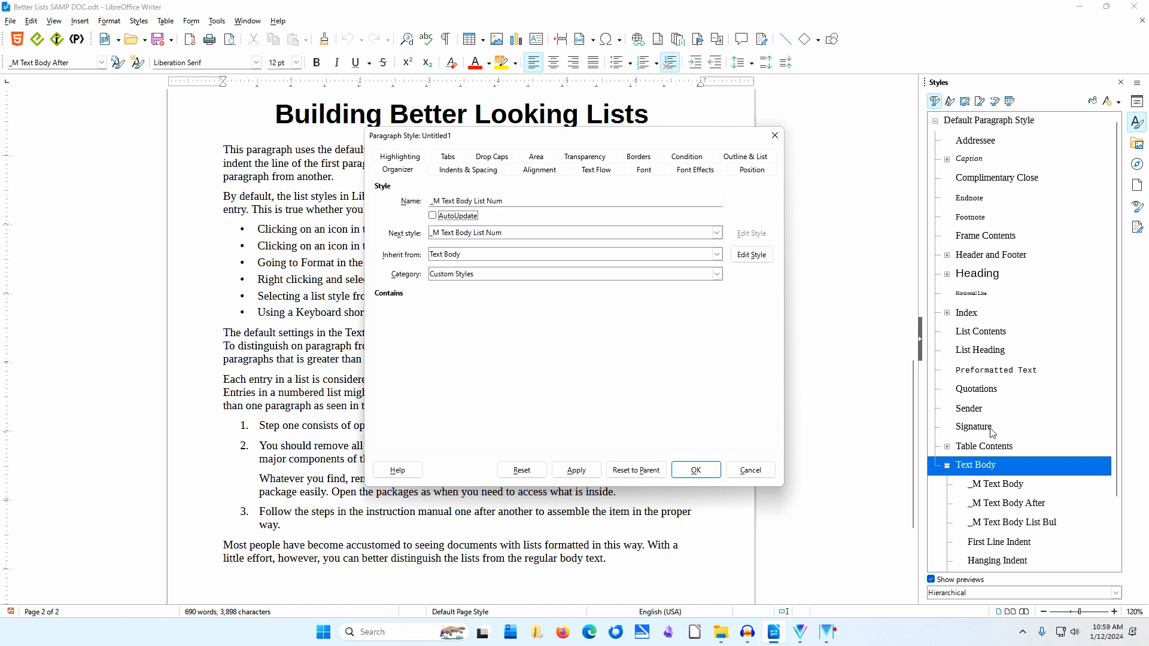
- Set the spacing below the paragraph to 0.05" in the _M Text Body List Num style
{"action": "left_click", "coordinate": [484, 171]}
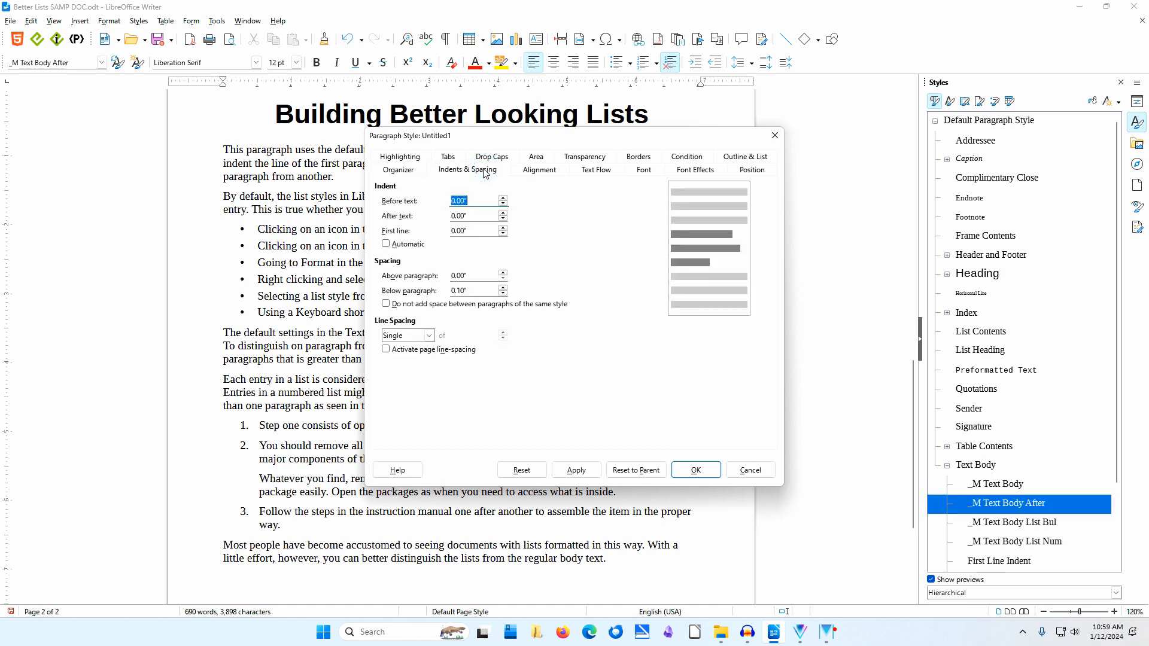
{"action": "double_click", "coordinate": [478, 291]}
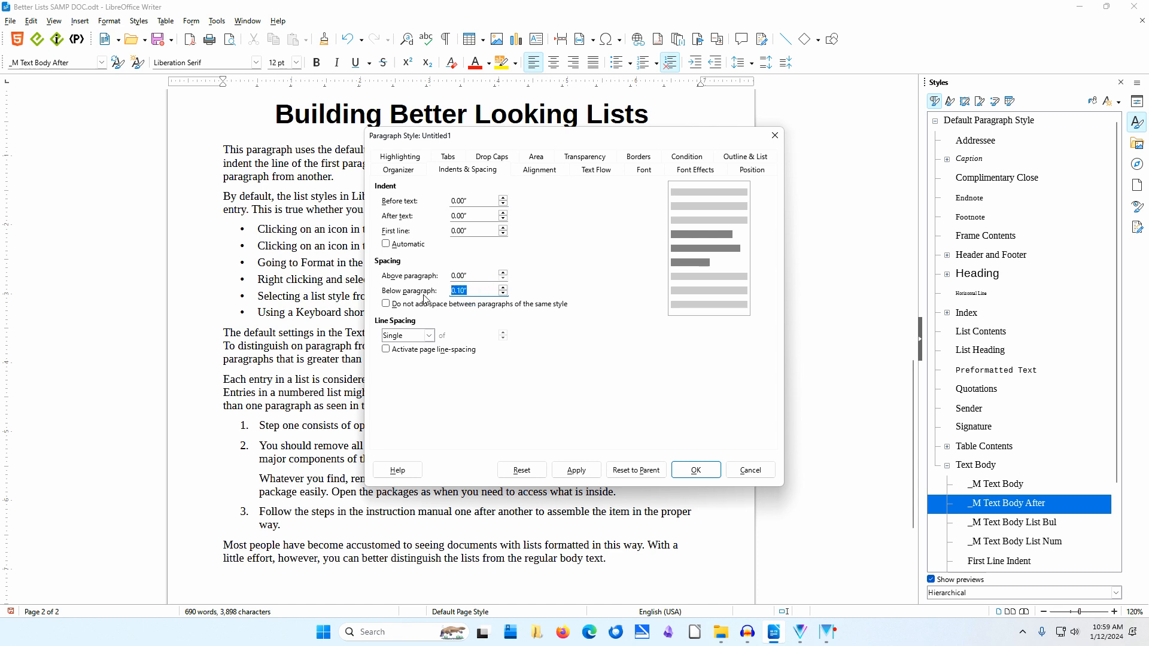
{"action": "type", "text": "0.0"}
{"action": "key", "text": "Tab"}
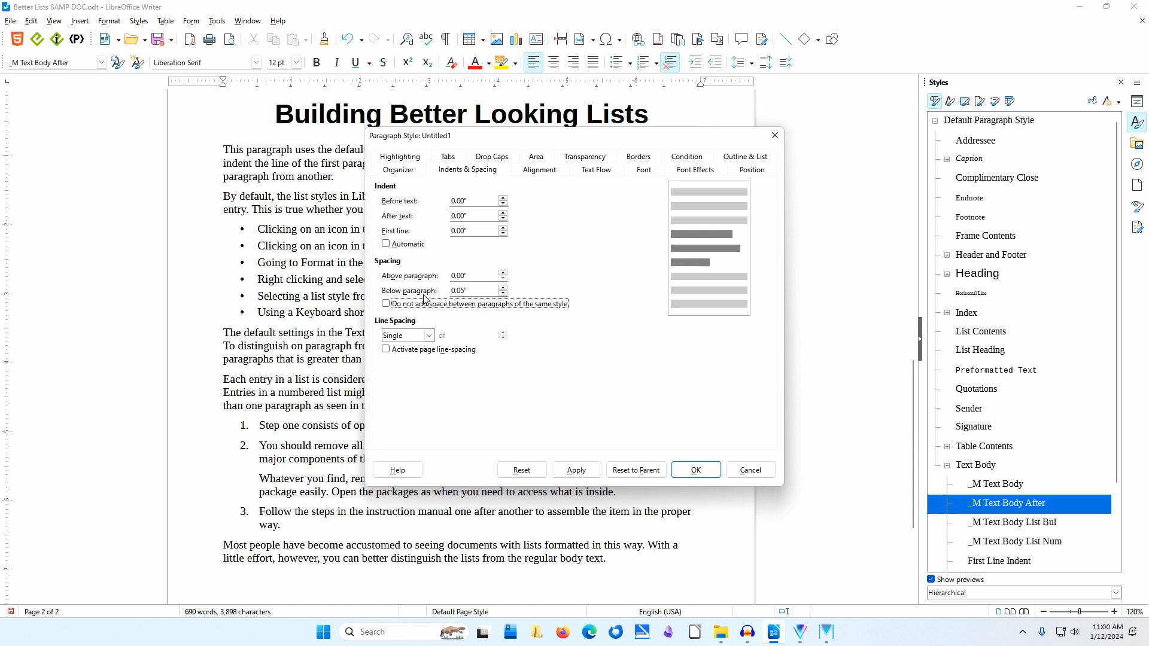
- Set the line spacing of the _M Text Body List Num style to Proportional at 85%
{"action": "left_click", "coordinate": [429, 336]}
{"action": "left_click", "coordinate": [402, 388]}
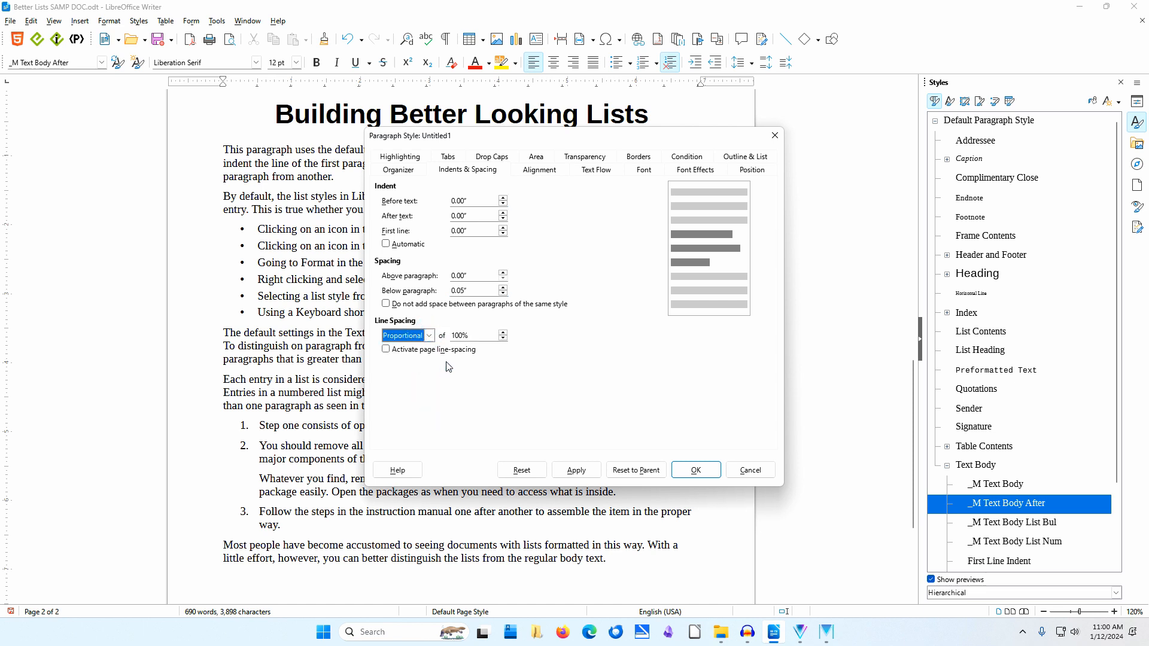
{"action": "key", "text": "Tab"}
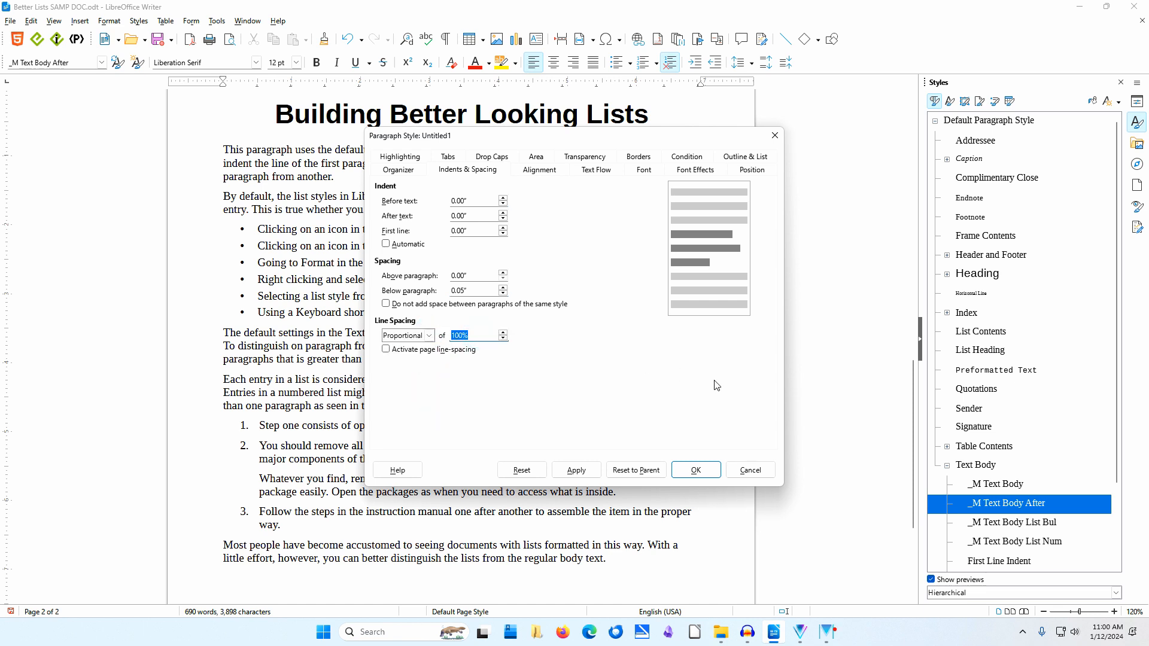
{"action": "type", "text": "85"}
{"action": "key", "text": "Tab"}
- Link the _M Text Body List Num paragraph style to the Numbering 123 list style and save it
{"action": "left_click", "coordinate": [740, 158]}
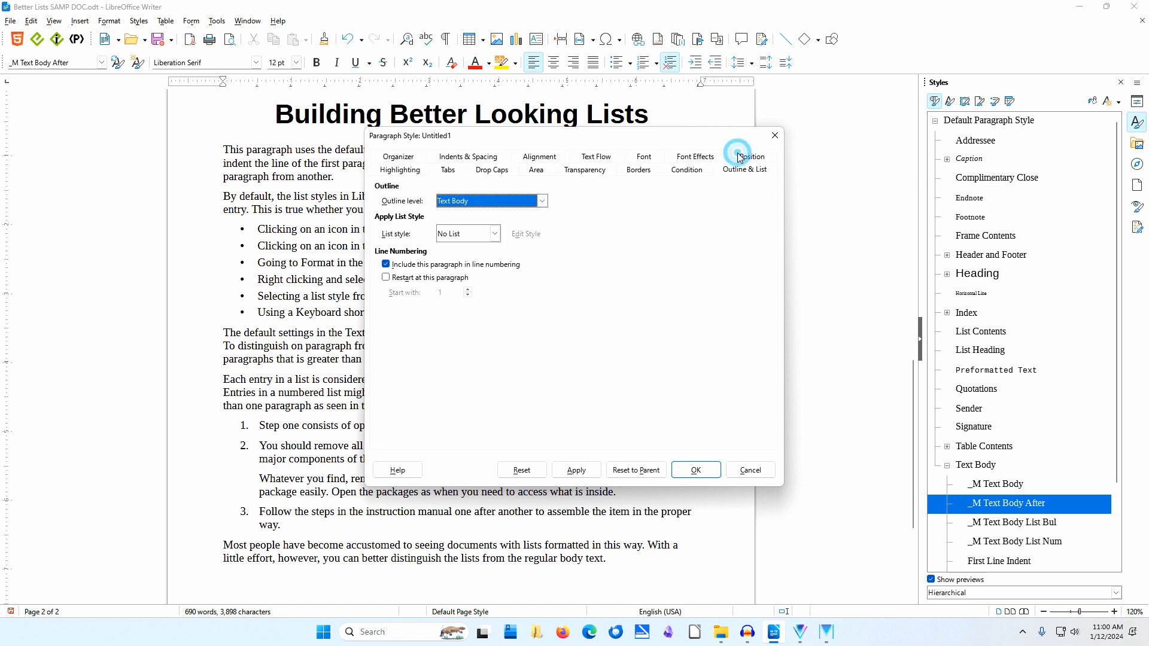
{"action": "left_click", "coordinate": [494, 234]}
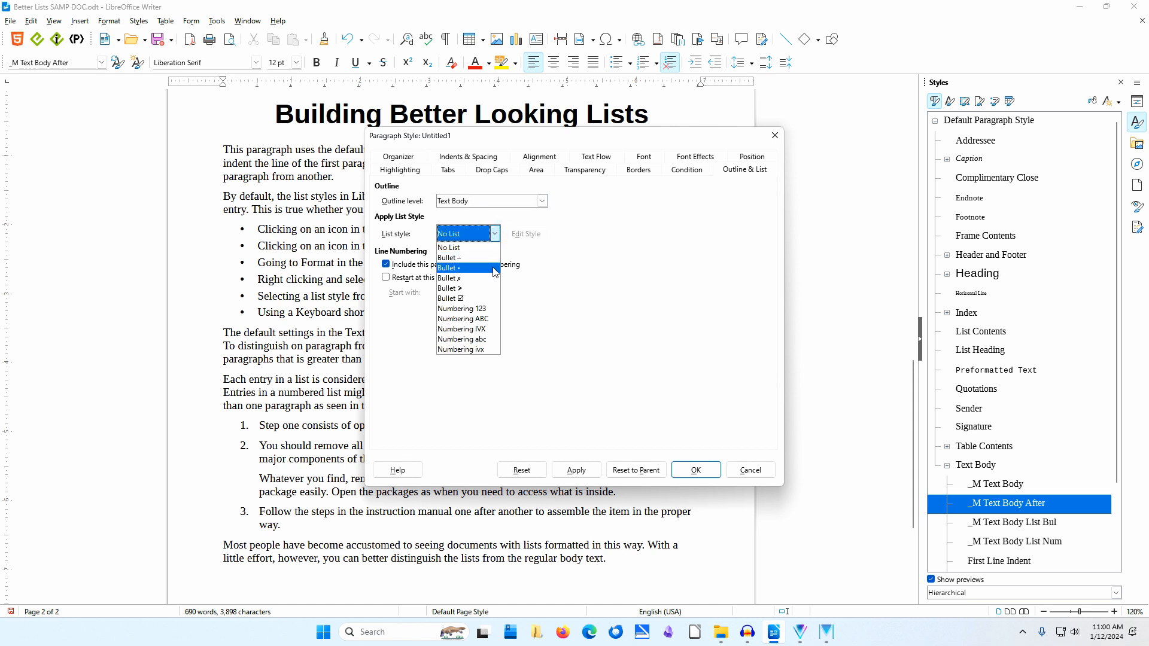
{"action": "left_click", "coordinate": [488, 310]}
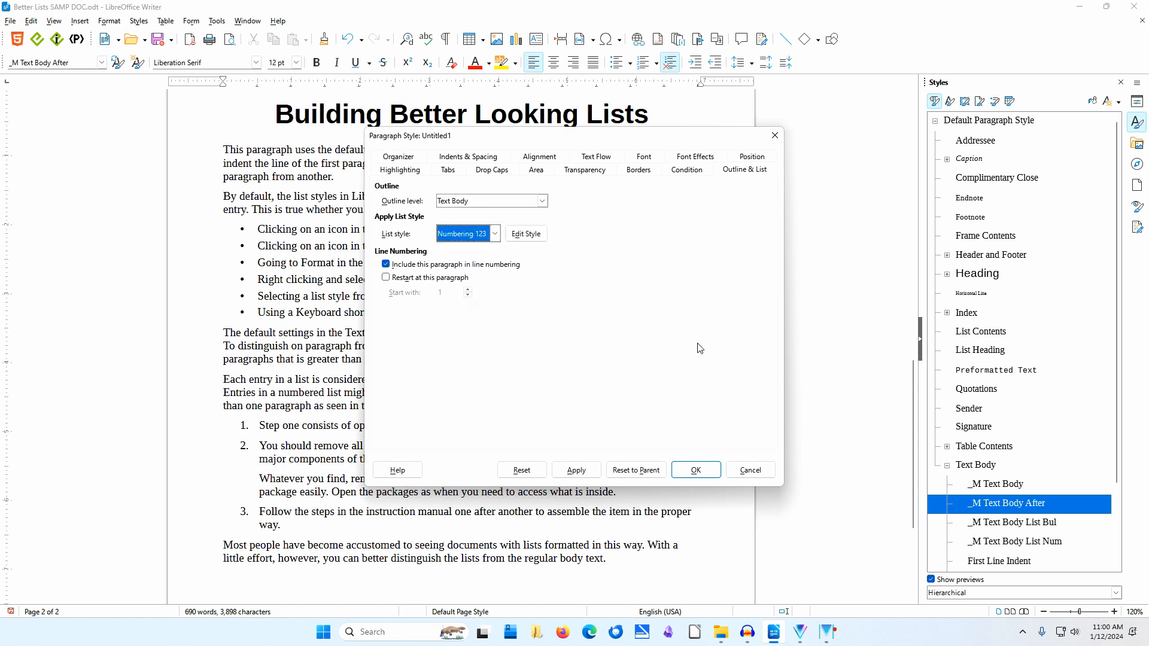
{"action": "left_click", "coordinate": [695, 470]}
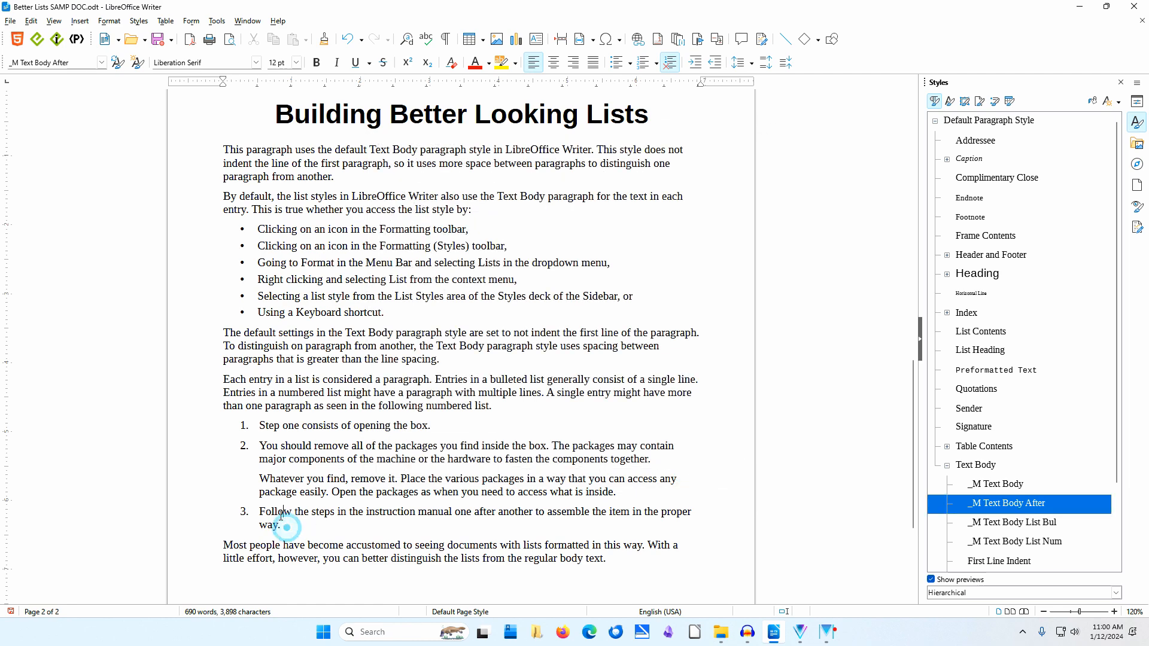
- Apply _M Text Body List Num to the whole numbered list, and _M Text Body After to the paragraph following it
{"action": "left_click_drag", "start_coordinate": [280, 525], "coordinate": [259, 420]}
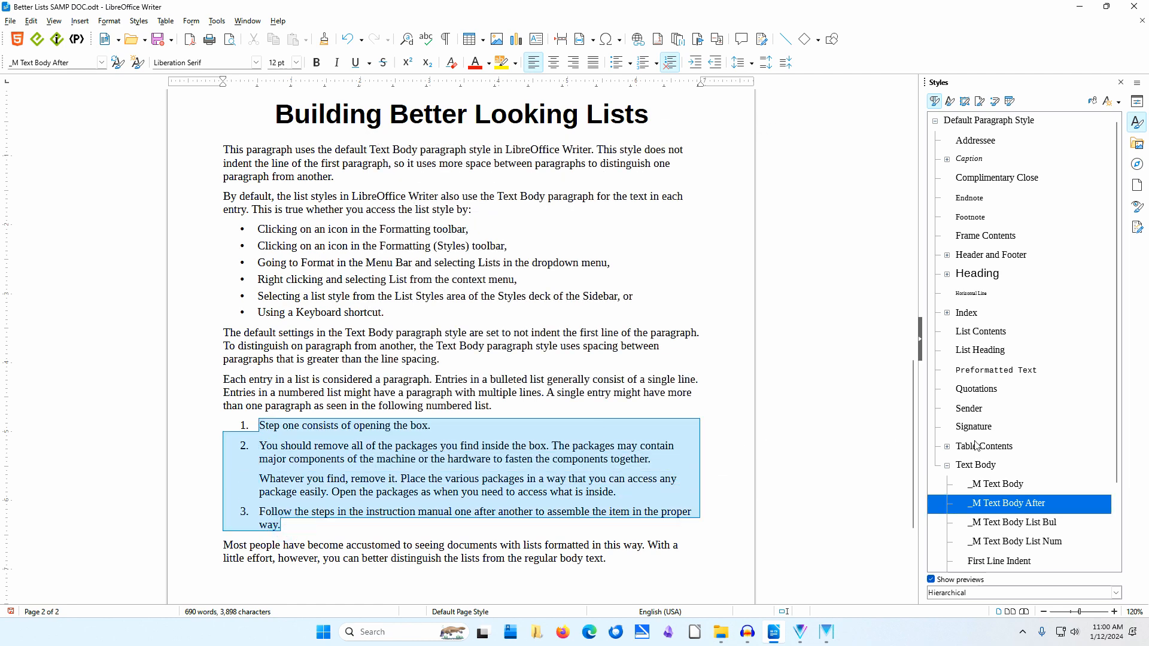
{"action": "double_click", "coordinate": [1058, 541]}
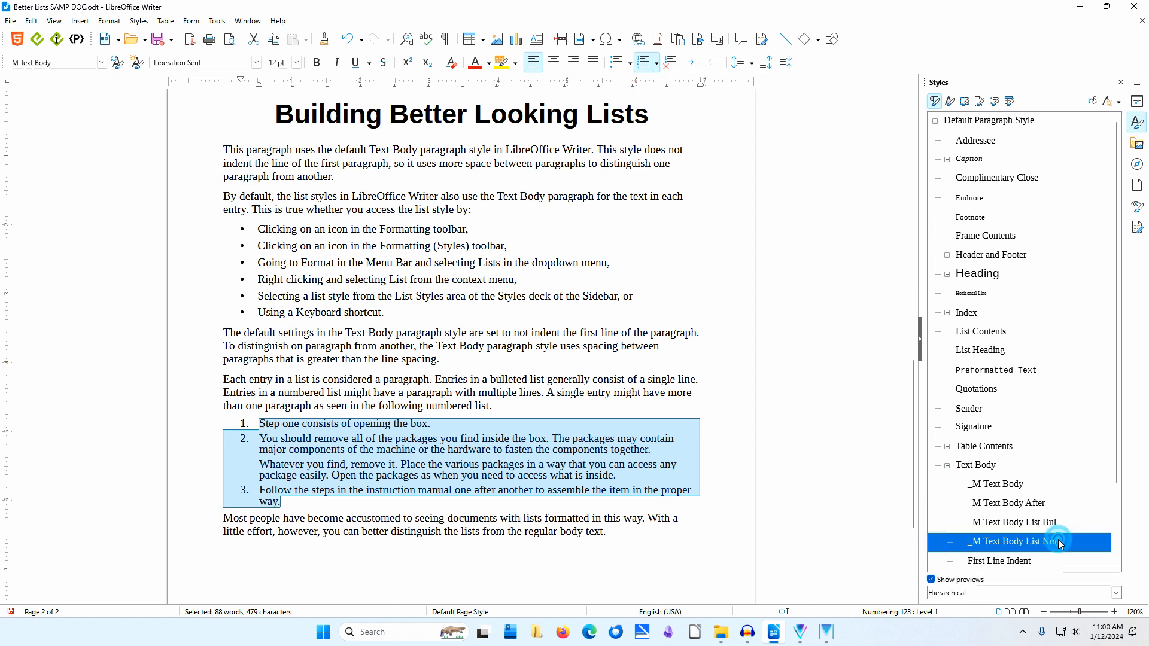
{"action": "left_click", "coordinate": [193, 408]}
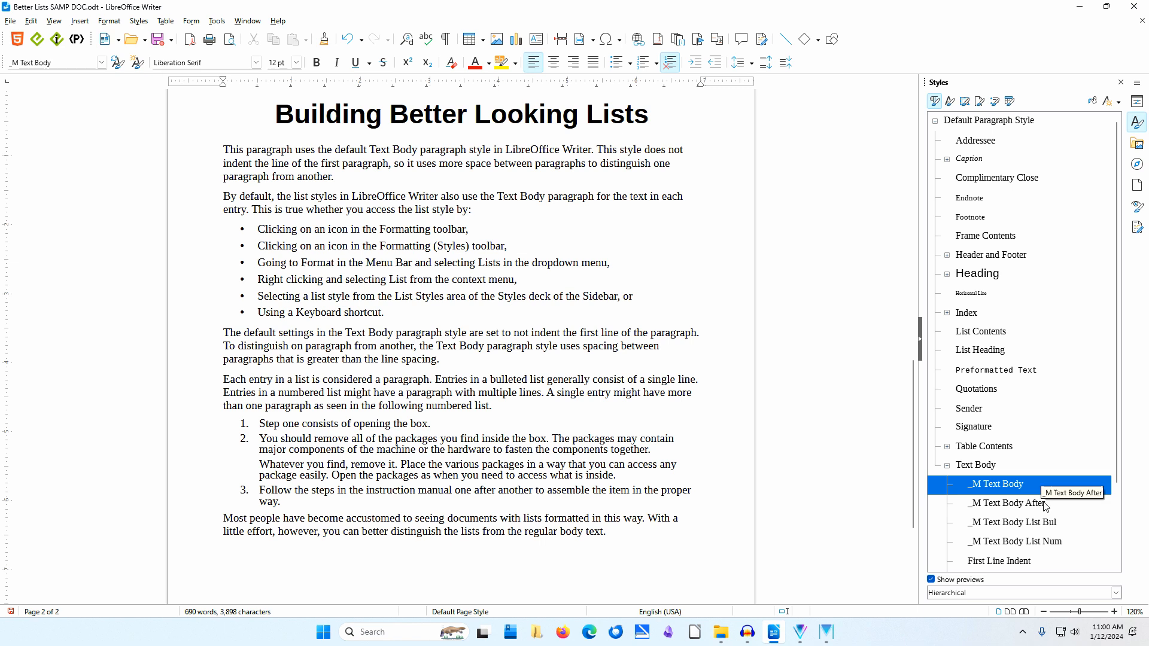
{"action": "double_click", "coordinate": [1011, 503]}
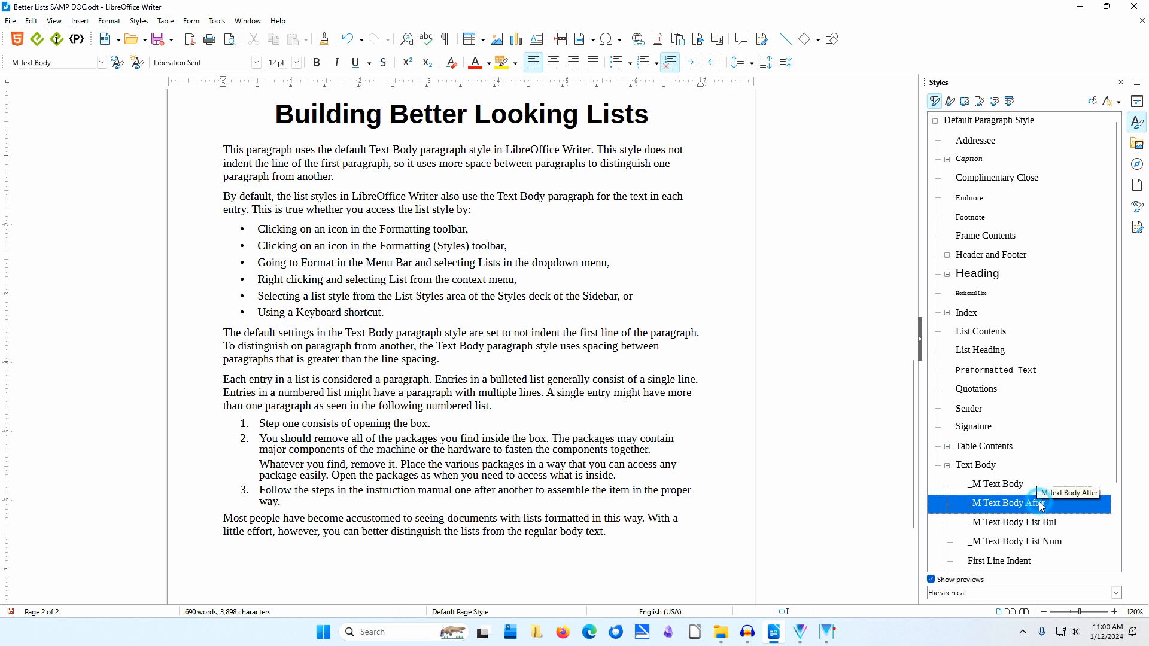
{"action": "left_click", "coordinate": [207, 482]}
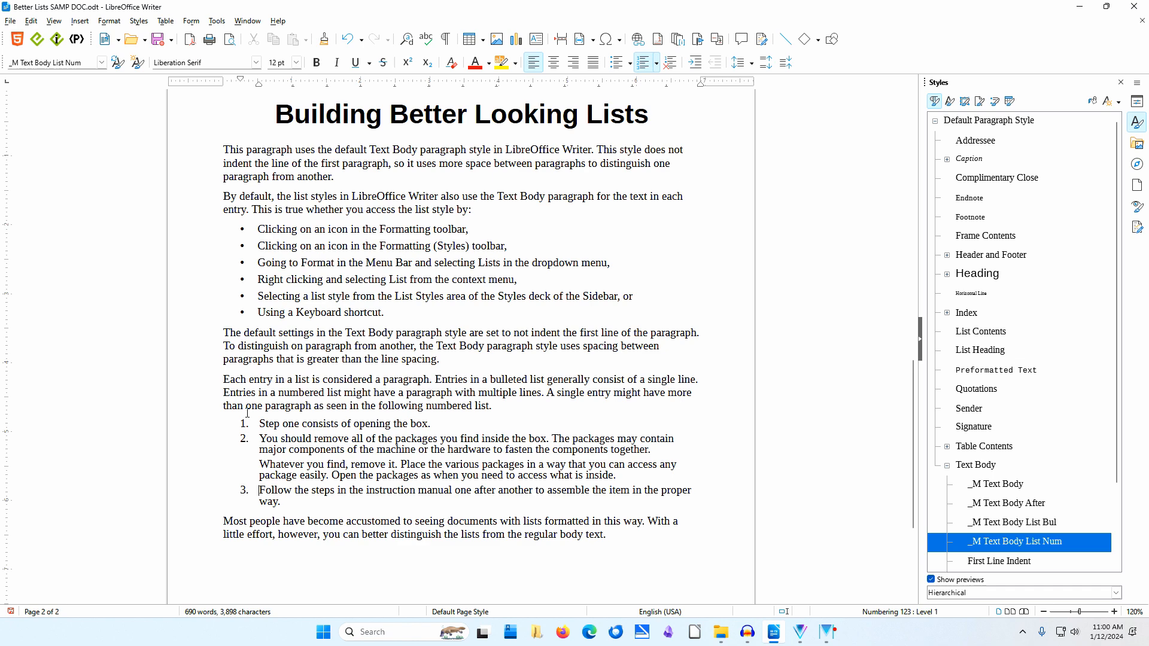
- Compare the original and restyled pages side by side in print preview at 100% zoom
{"action": "left_click", "coordinate": [232, 41]}
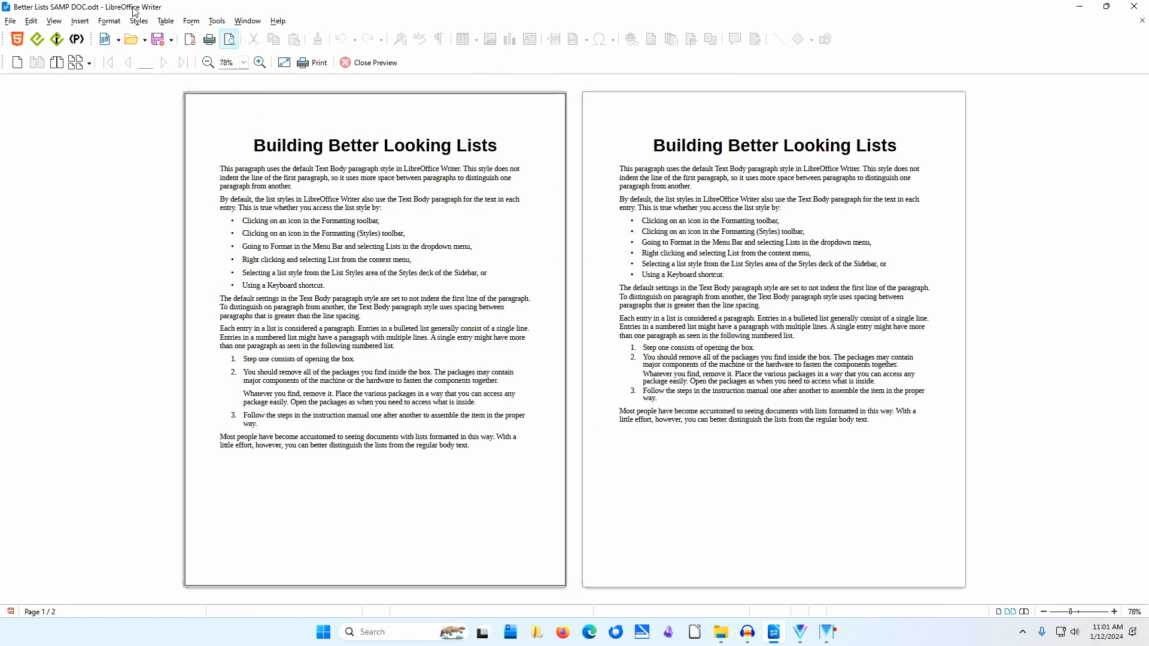
{"action": "left_click", "coordinate": [259, 63]}
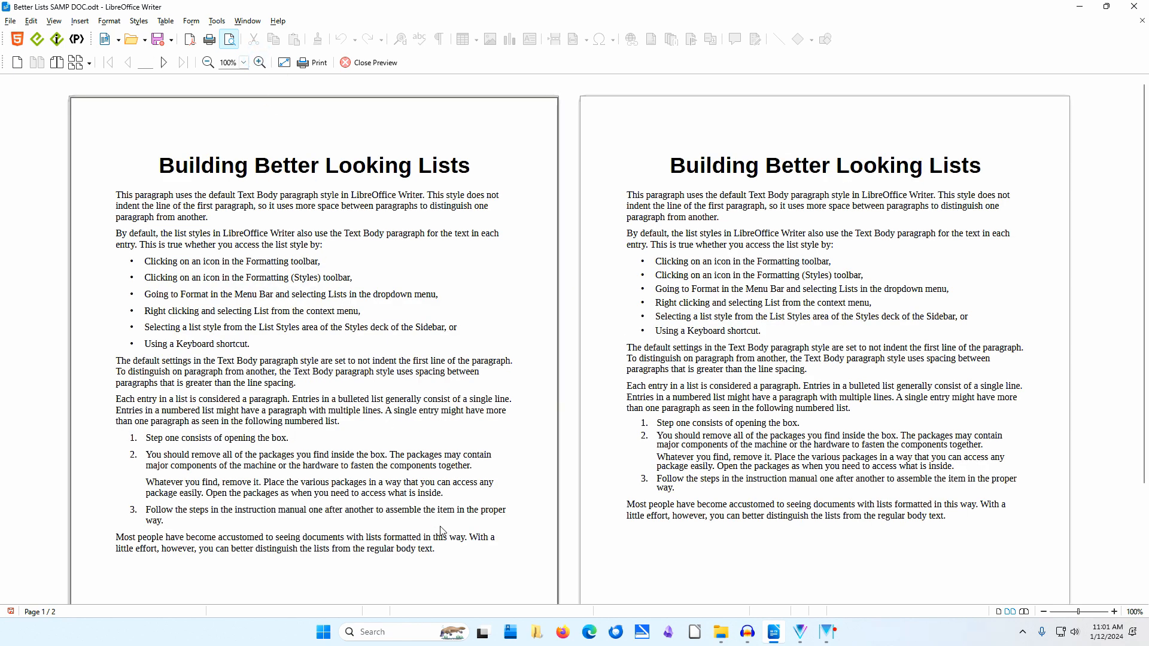